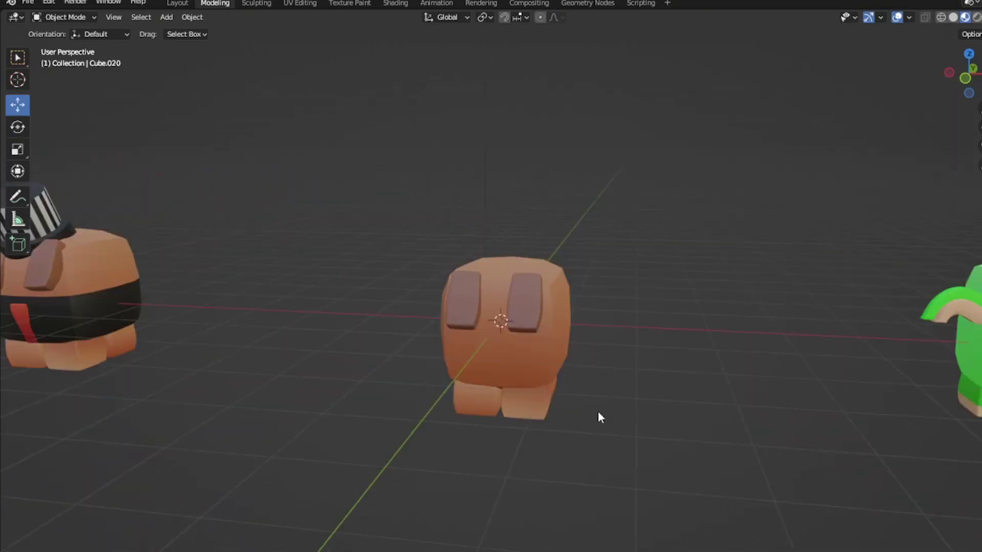
Step: Give the default cube a Subdivision Surface modifier, rounding it at viewport level 1
middle_drag(597, 411, 540, 445)
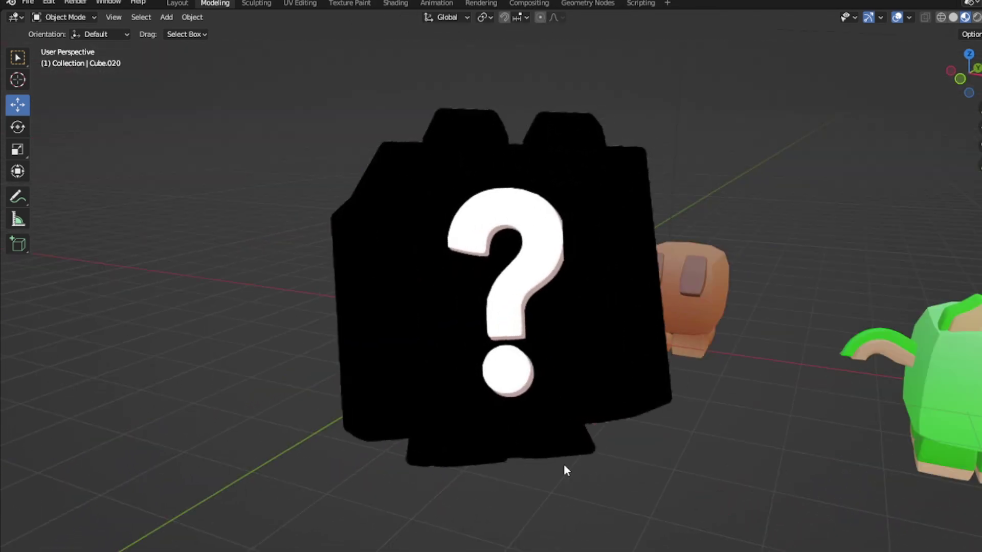
middle_drag(563, 464, 542, 467)
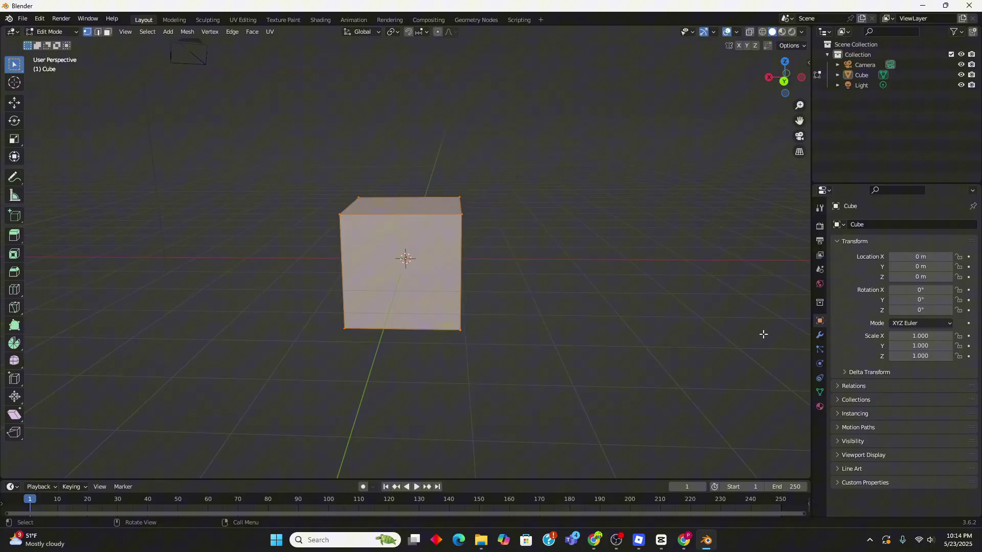
click(819, 335)
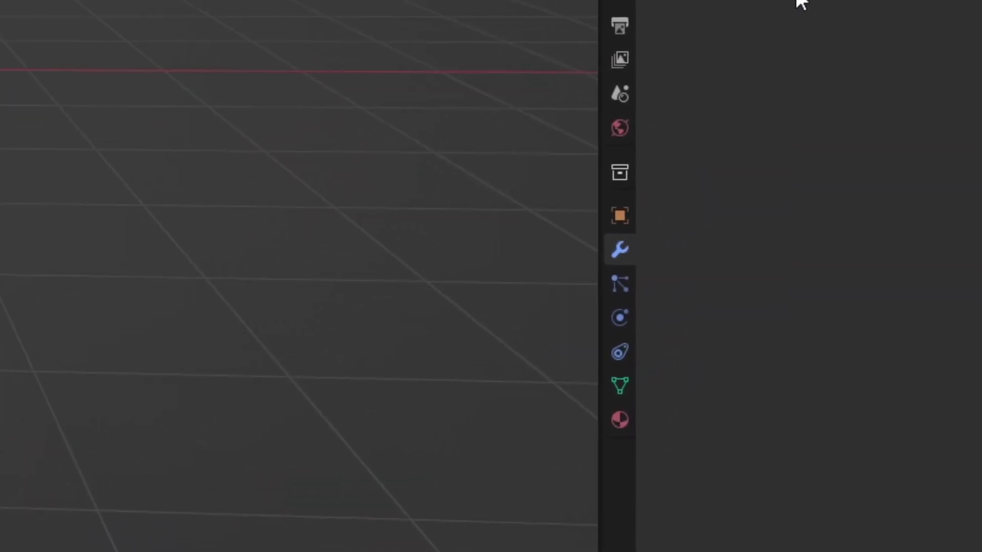
click(800, 4)
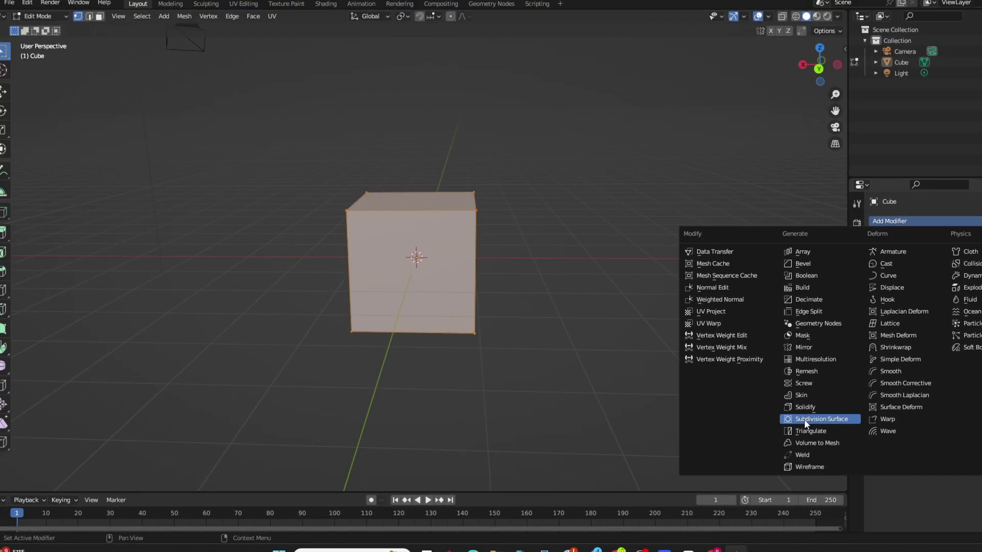
click(804, 420)
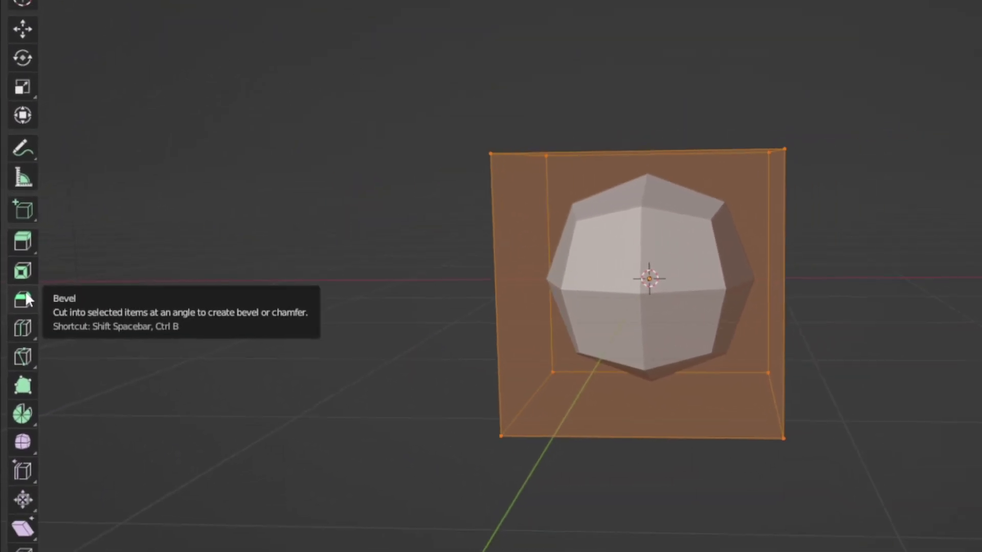
Step: Bevel the cube's edges with the Bevel tool to about 0.311 m width and 1 segment
click(25, 305)
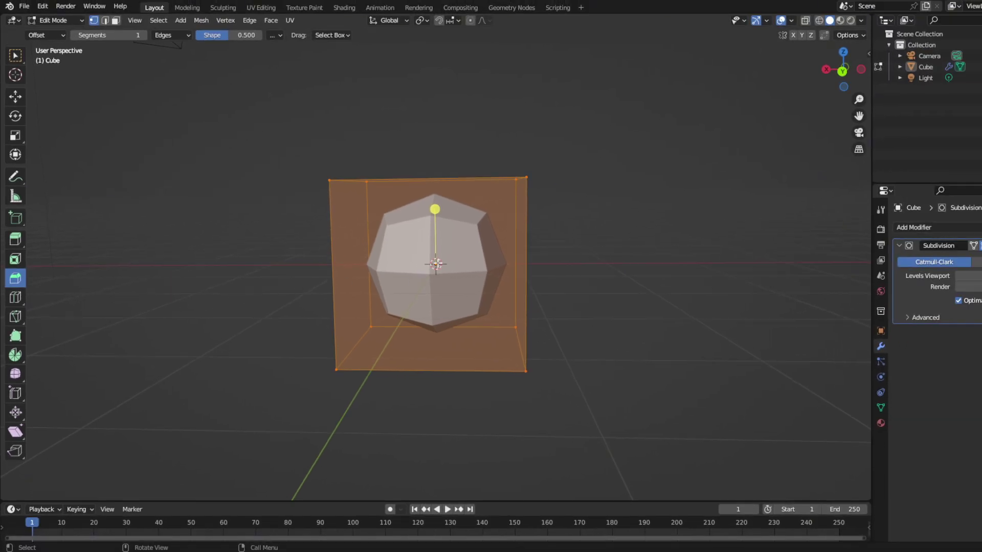
drag(436, 215, 428, 176)
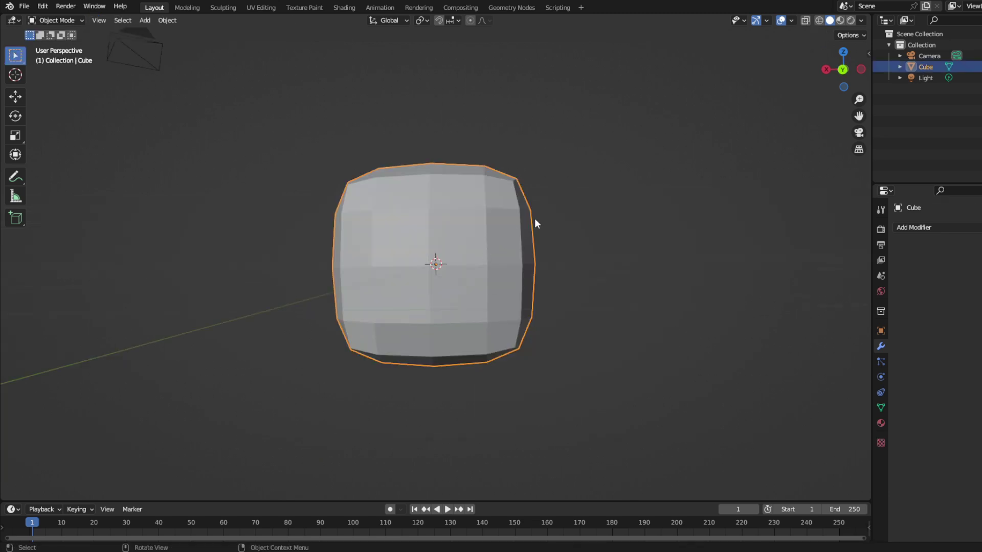
Step: Duplicate the rounded block, drop the copy below it and scale it to about 0.31
right_click(502, 254)
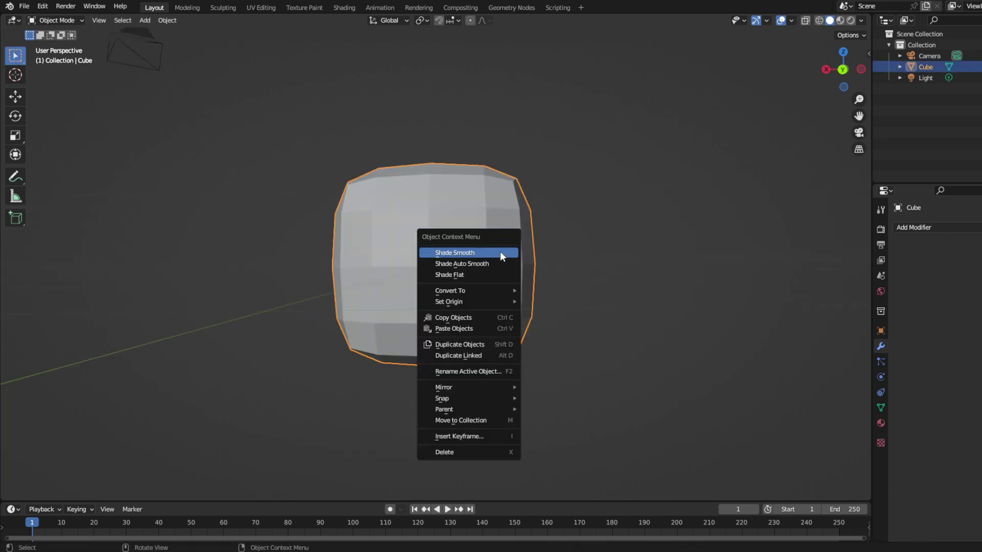
click(479, 345)
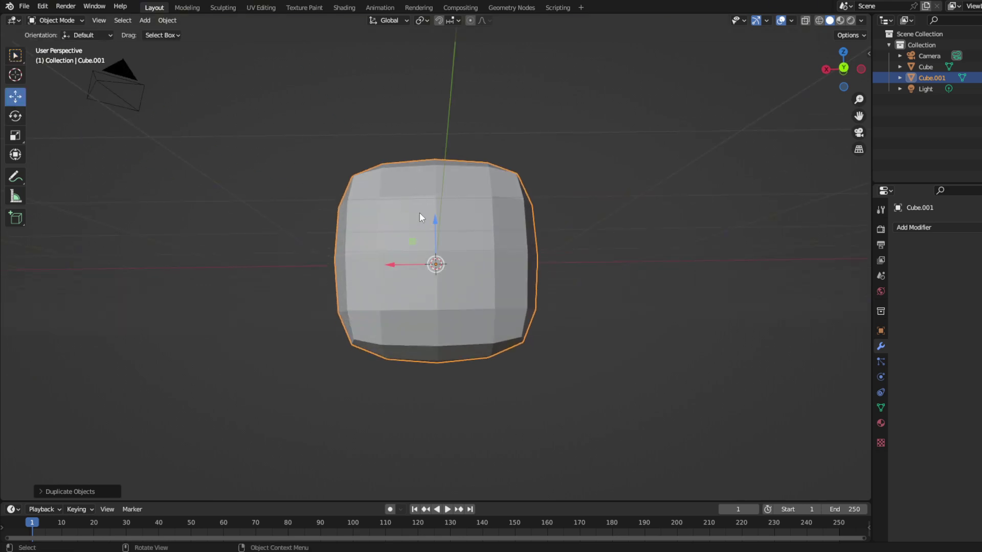
key(g)
key(z)
click(594, 457)
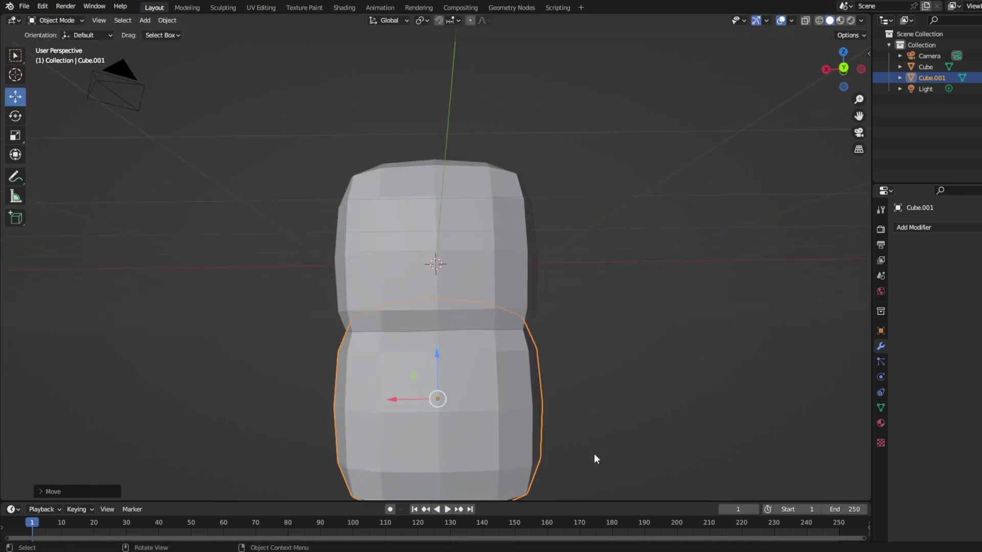
key(s)
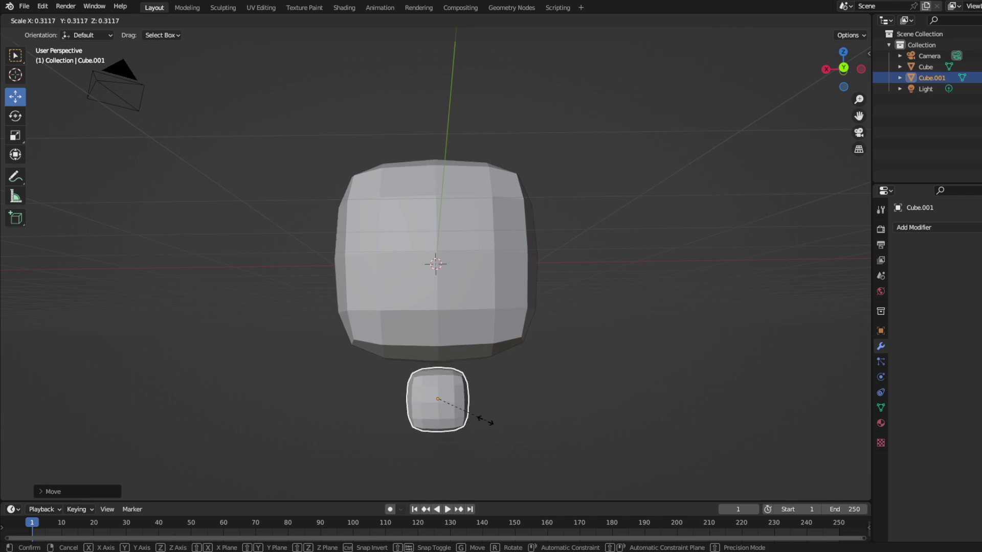
click(476, 419)
Step: Move the large block left, then raise the small block and shift it along Y
middle_drag(475, 415, 533, 382)
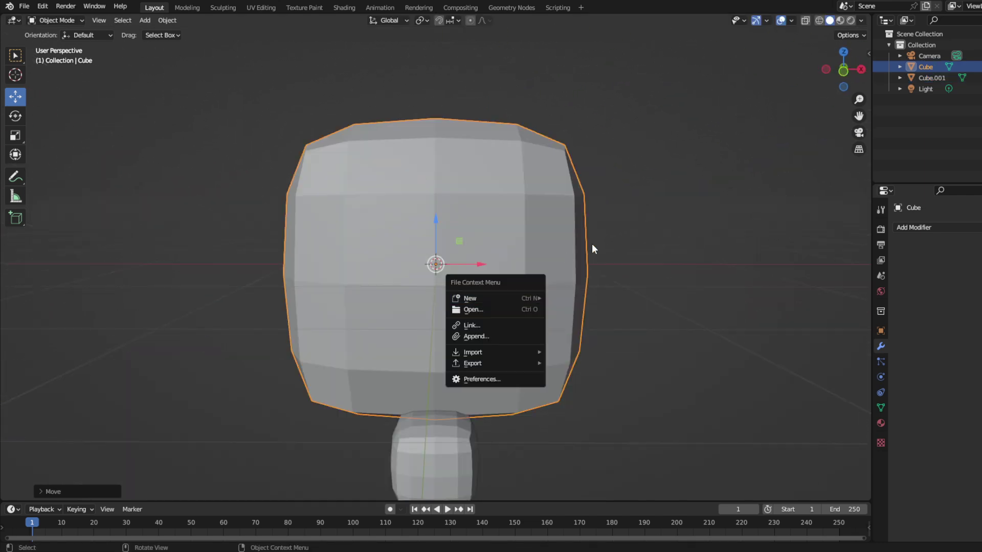
drag(482, 271, 194, 269)
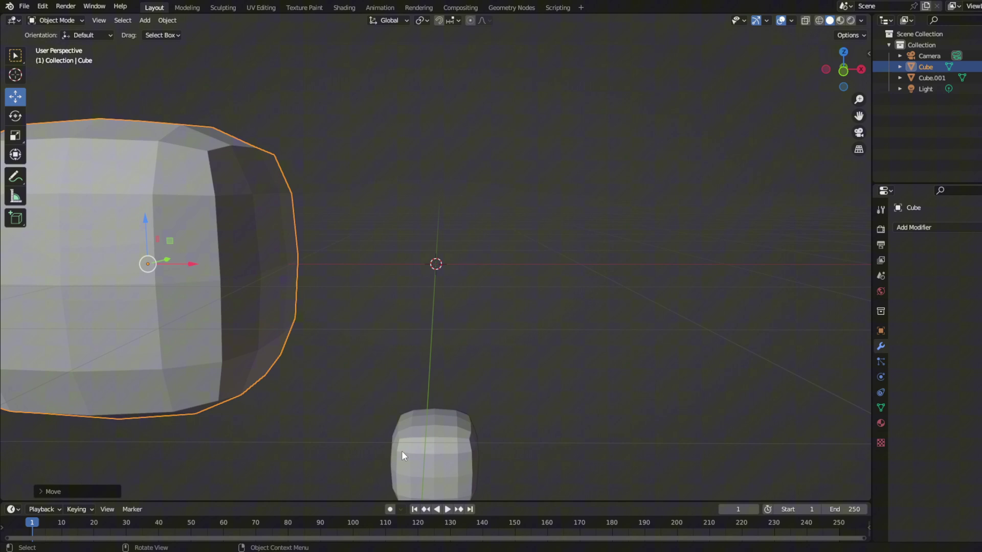
drag(438, 424, 446, 269)
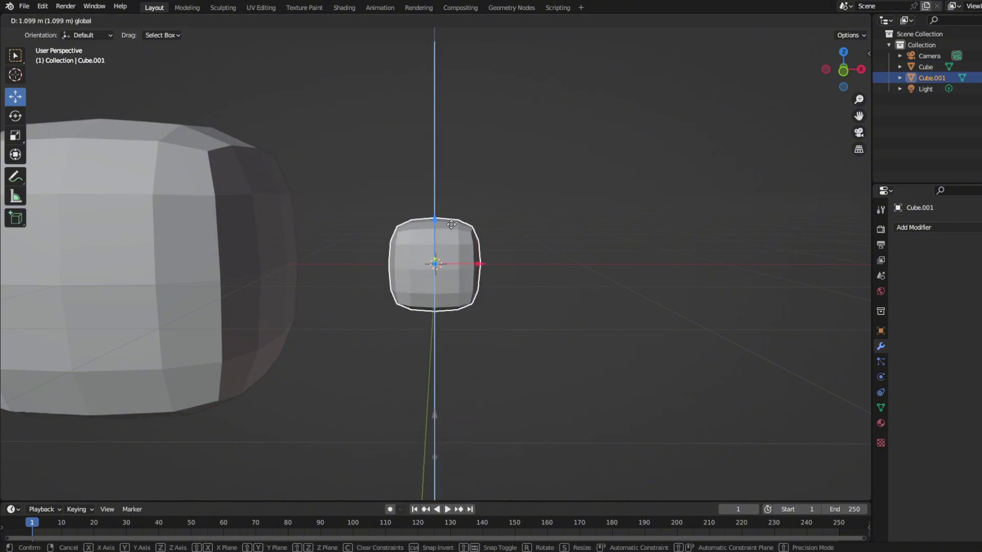
drag(451, 224, 452, 228)
scroll(458, 234, up, 3)
middle_drag(459, 234, 517, 266)
drag(587, 298, 401, 229)
middle_drag(403, 230, 454, 247)
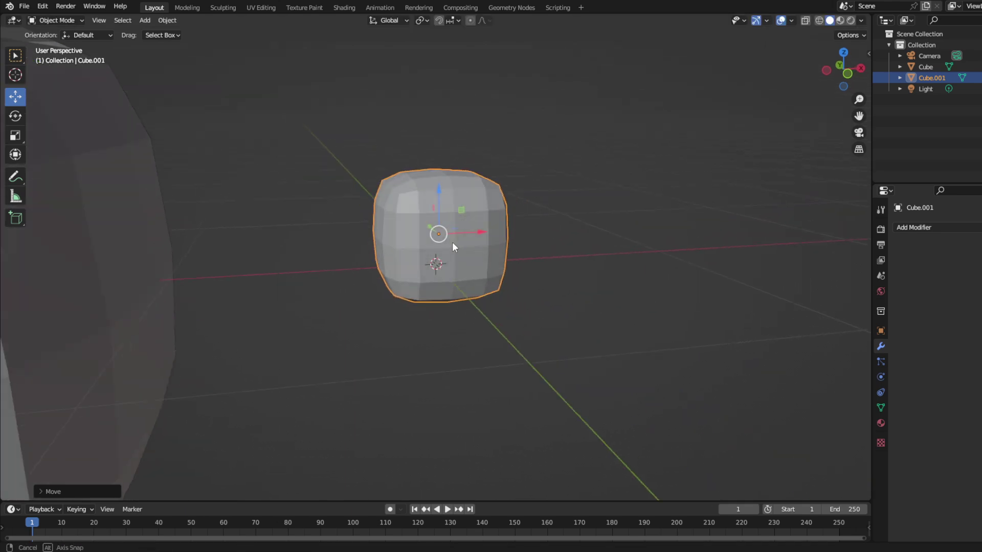
Step: In Edit Mode on the small block, select the middle band of front faces
key(Tab)
scroll(542, 202, up, 4)
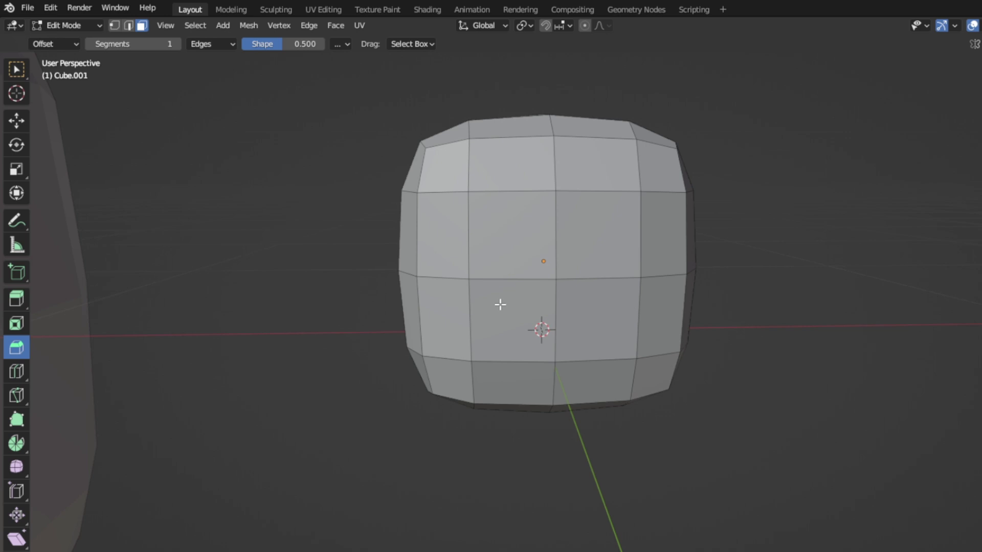
click(501, 305)
shift+click(514, 243)
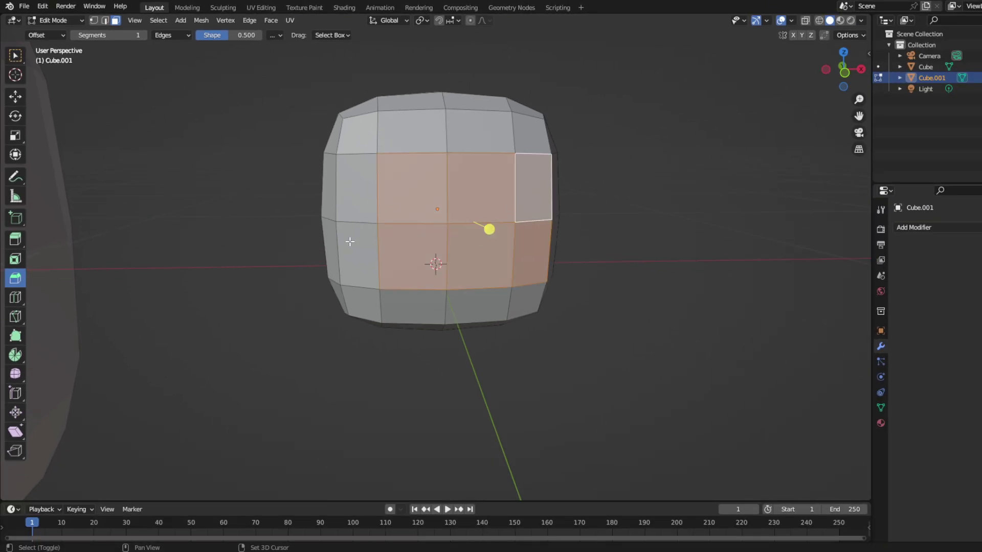
middle_drag(368, 201, 485, 204)
middle_drag(497, 241, 524, 251)
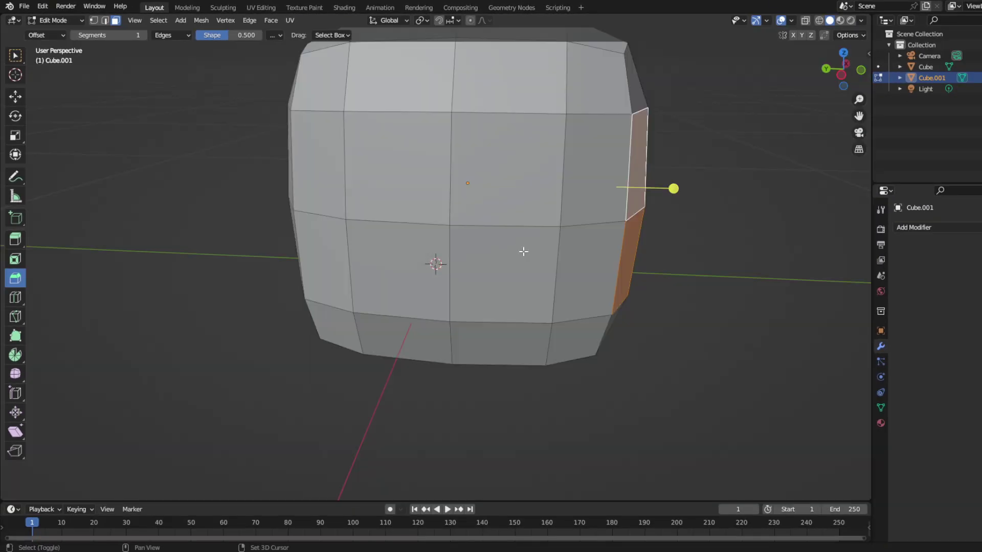
drag(308, 167, 308, 167)
middle_drag(308, 168, 575, 276)
Step: Add the other sides' middle faces and scale the whole band down slightly
drag(305, 170, 305, 170)
middle_drag(305, 169, 505, 239)
drag(279, 209, 281, 219)
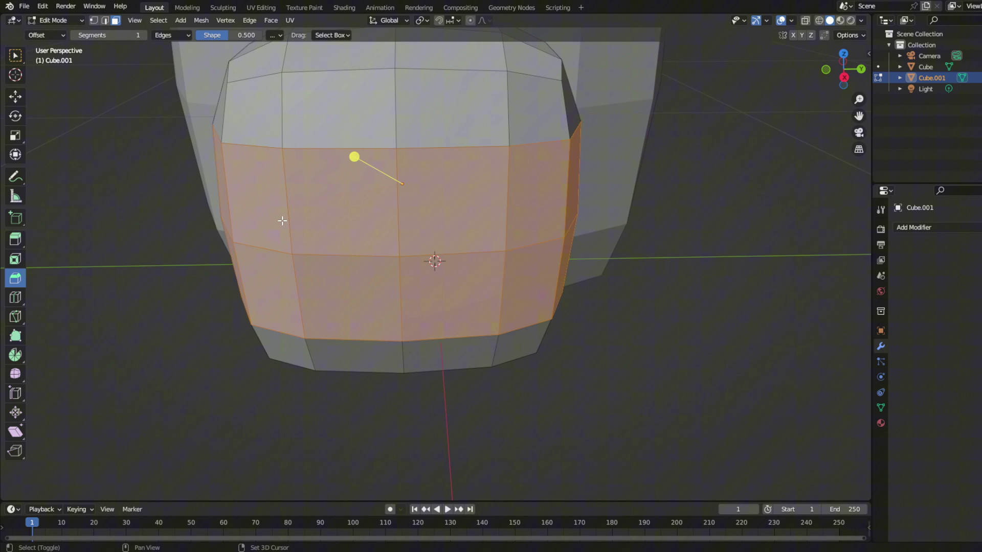
middle_drag(281, 219, 667, 283)
key(s)
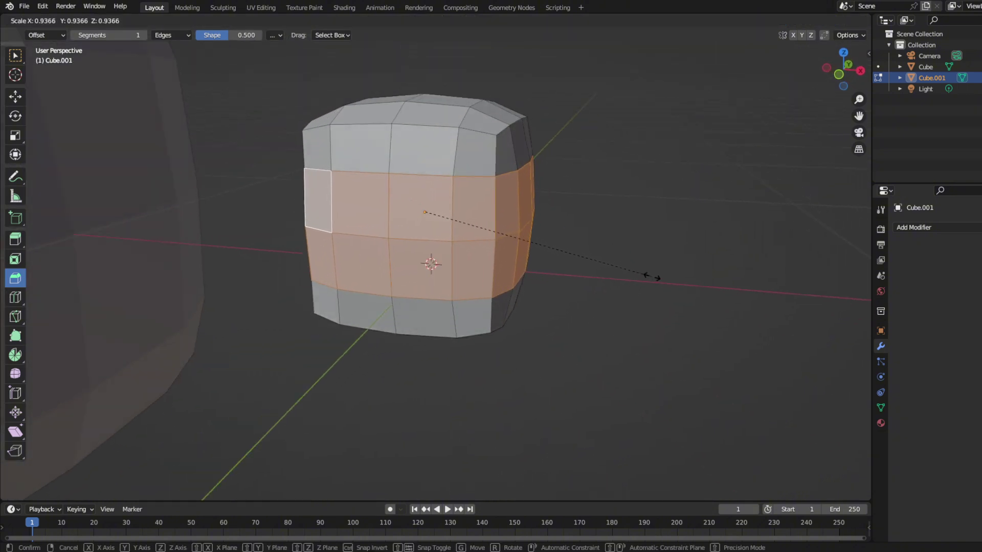
middle_drag(600, 290, 116, 101)
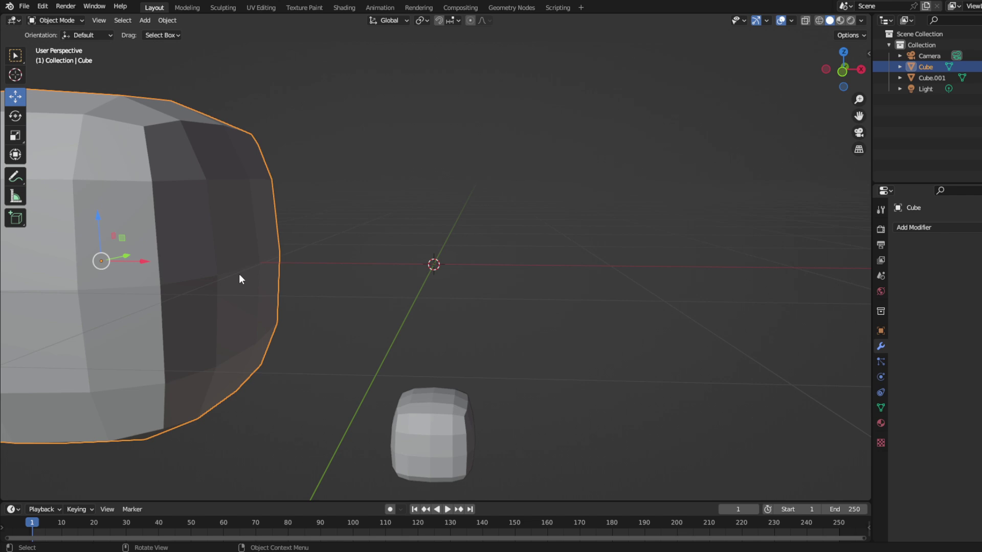
Step: Return the body to the world origin and place the first foot under its left side
drag(141, 264, 471, 234)
middle_drag(470, 231, 486, 241)
scroll(486, 241, down, 2)
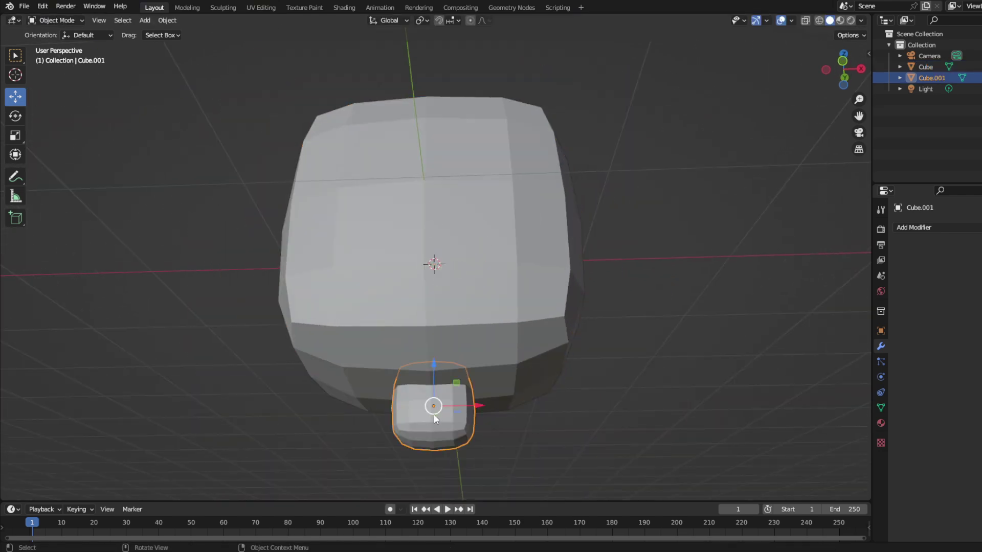
click(439, 477)
drag(433, 309, 433, 250)
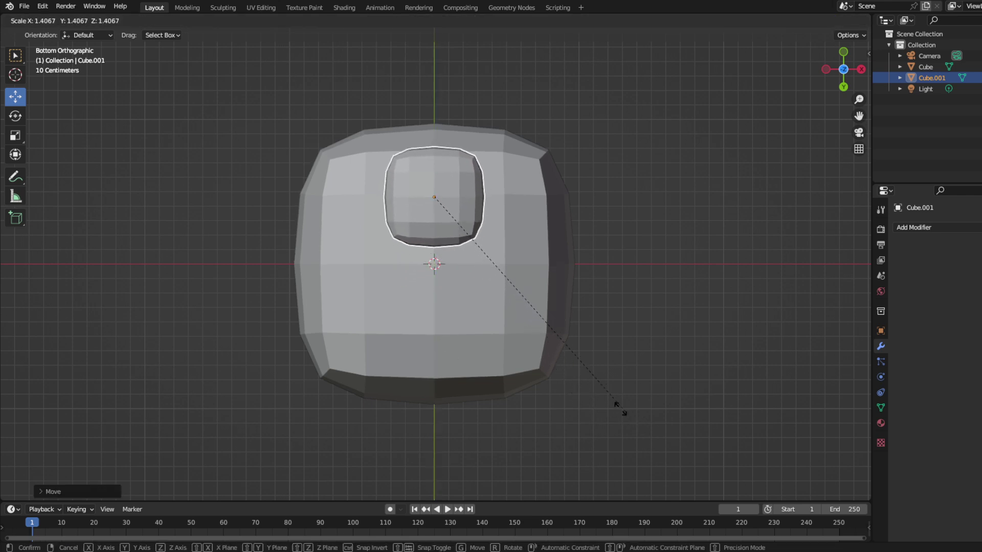
drag(462, 199, 403, 202)
middle_drag(423, 297, 429, 390)
Step: Duplicate the foot and move the copy down along Y below the first
right_click(389, 236)
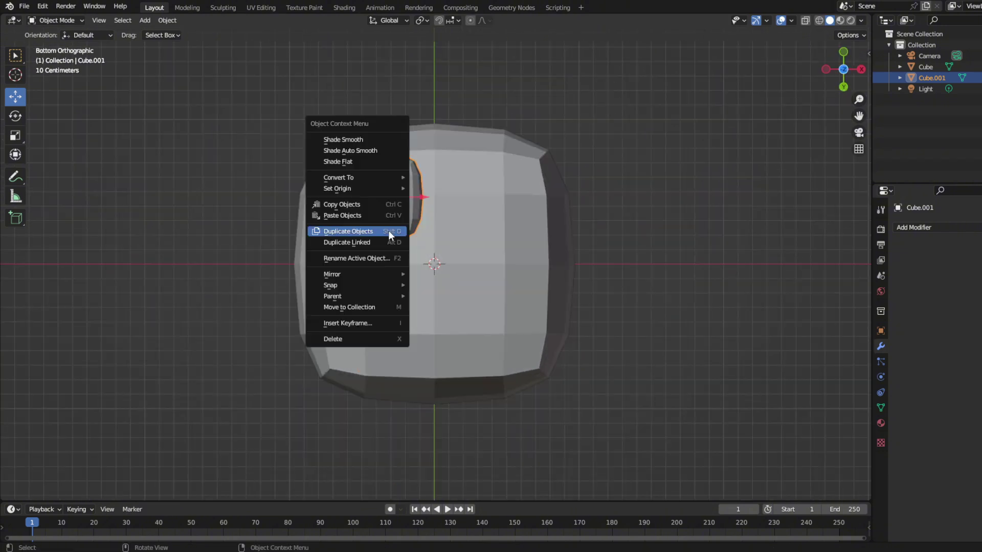
click(379, 232)
drag(378, 245, 372, 343)
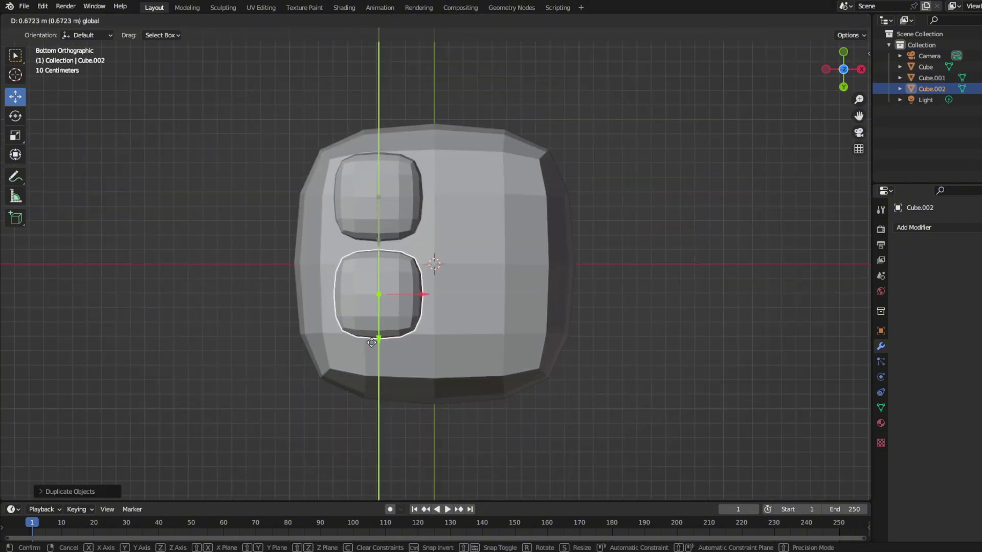
Step: Duplicate the pair of feet and move them right along X, completing four feet
right_click(390, 227)
click(389, 225)
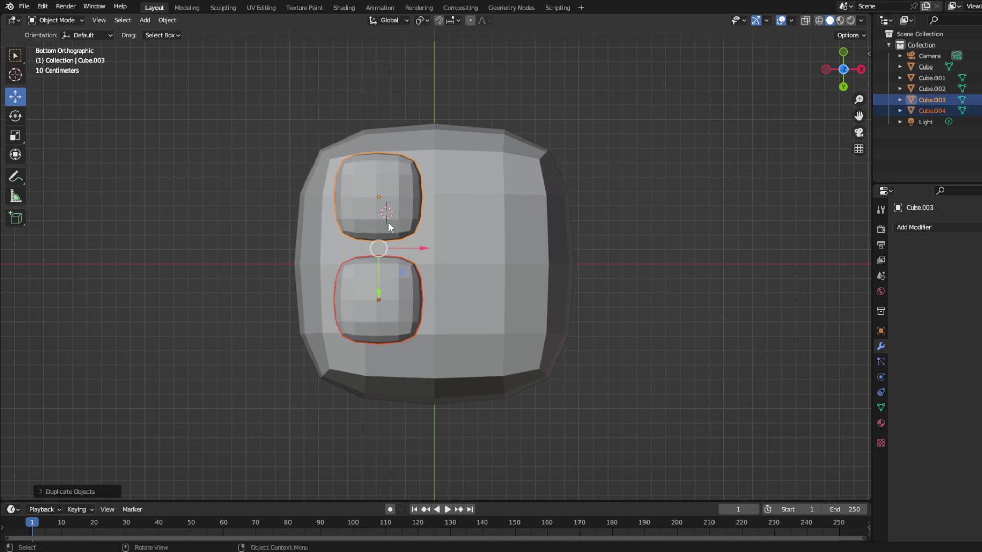
click(542, 255)
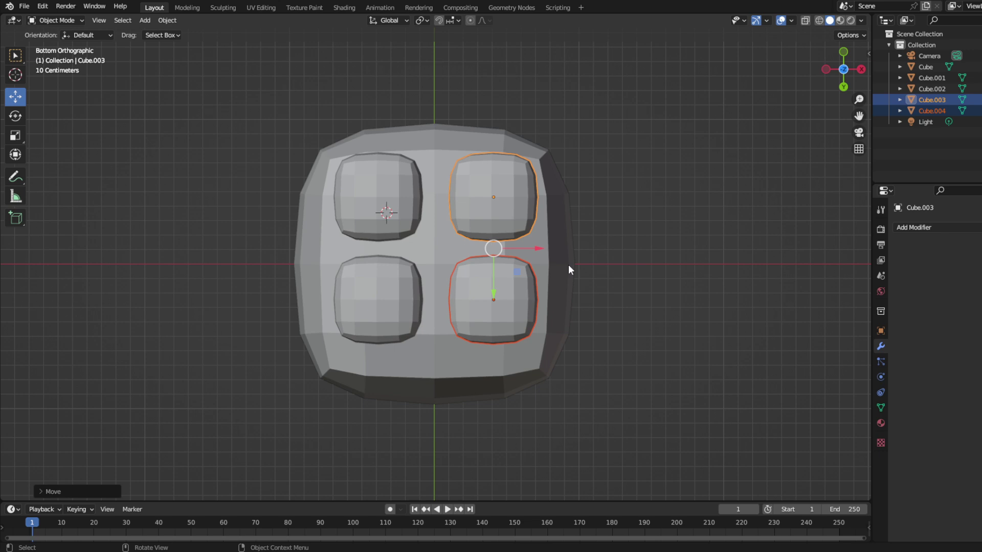
key(r)
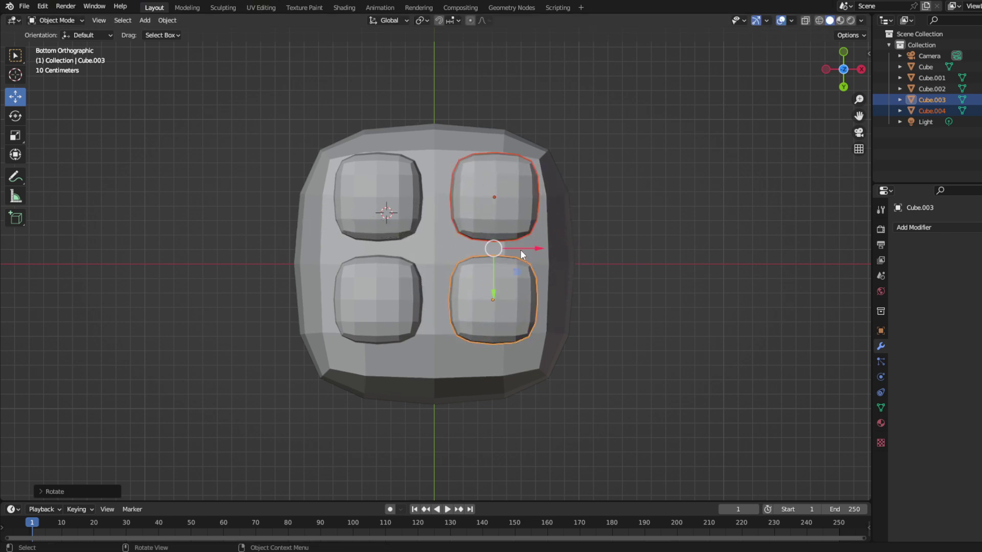
drag(521, 251, 505, 249)
middle_drag(505, 249, 478, 410)
mouse_move(571, 408)
middle_down()
mouse_move(554, 353)
mouse_move(563, 404)
middle_up()
key(Tab)
click(622, 362)
right_click(538, 298)
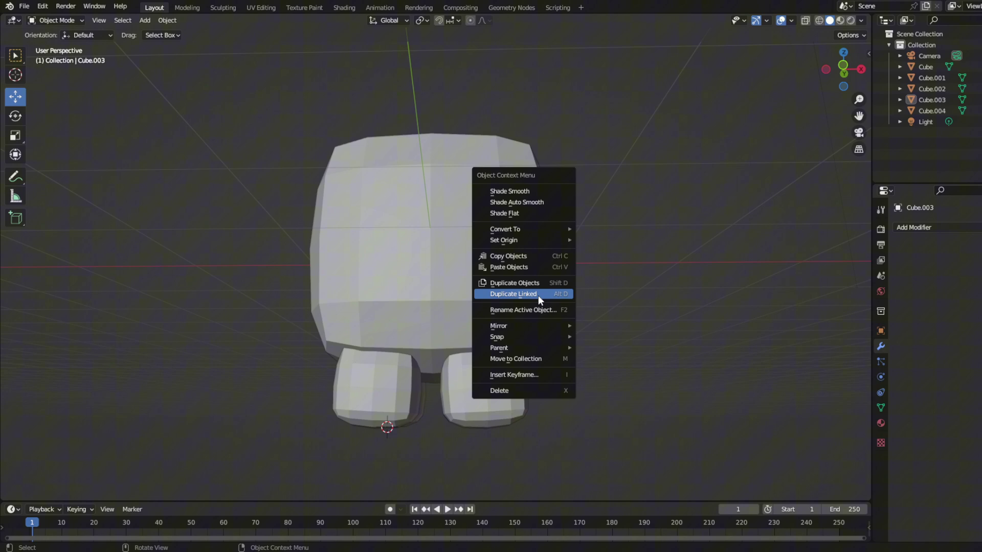
Step: Duplicate the body cube and raise the copy onto the top of the body
middle_drag(565, 297, 752, 293)
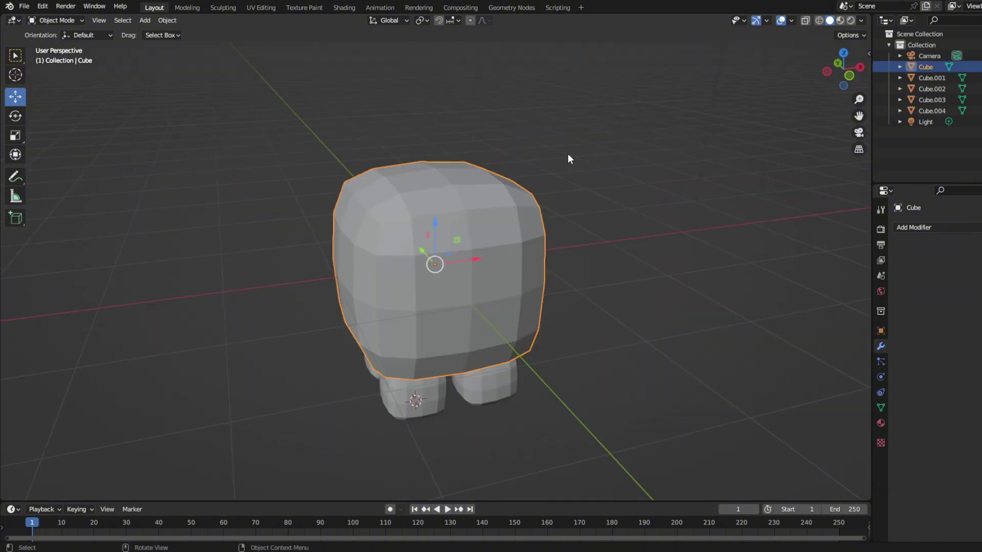
key(shift+d)
click(603, 189)
middle_drag(603, 189, 544, 227)
key(s)
click(462, 188)
drag(449, 226, 449, 119)
Step: Scale the copy down to about 0.6 and flatten it into an ear piece
click(16, 135)
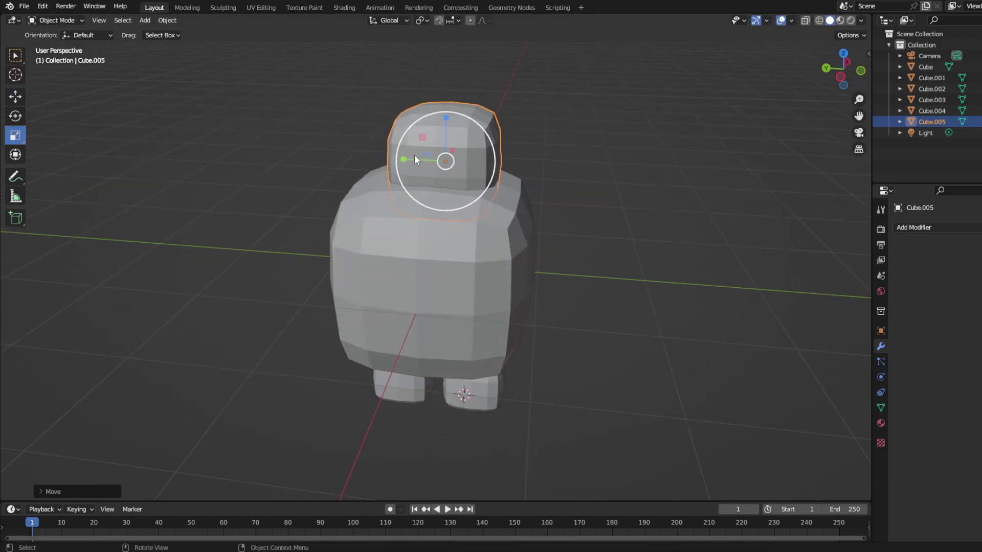
drag(409, 160, 425, 160)
middle_drag(552, 204, 476, 202)
drag(481, 160, 462, 160)
scroll(529, 192, up, 1)
middle_drag(532, 193, 609, 190)
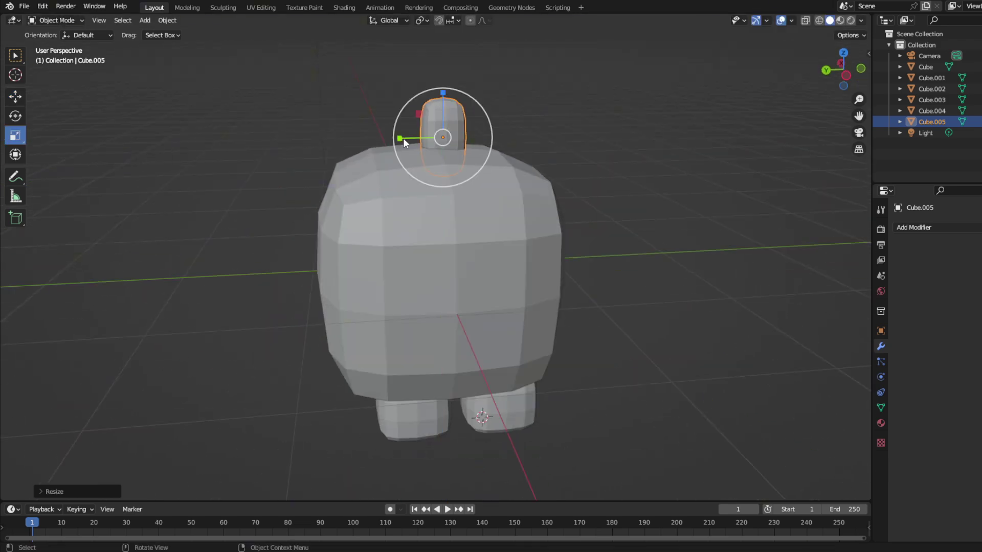
drag(403, 140, 416, 141)
middle_drag(452, 176, 353, 169)
drag(449, 97, 450, 105)
Step: Shift the ear along Y, enlarge it slightly and rotate it into place
click(15, 96)
middle_drag(501, 147, 553, 166)
drag(450, 111, 482, 116)
middle_drag(553, 158, 634, 159)
key(s)
click(642, 199)
click(15, 116)
middle_drag(519, 153, 446, 209)
key(shift+space)
key(g)
Step: Duplicate the ear and move the copy to the other side of the body's top
key(shift+d)
right_click(363, 200)
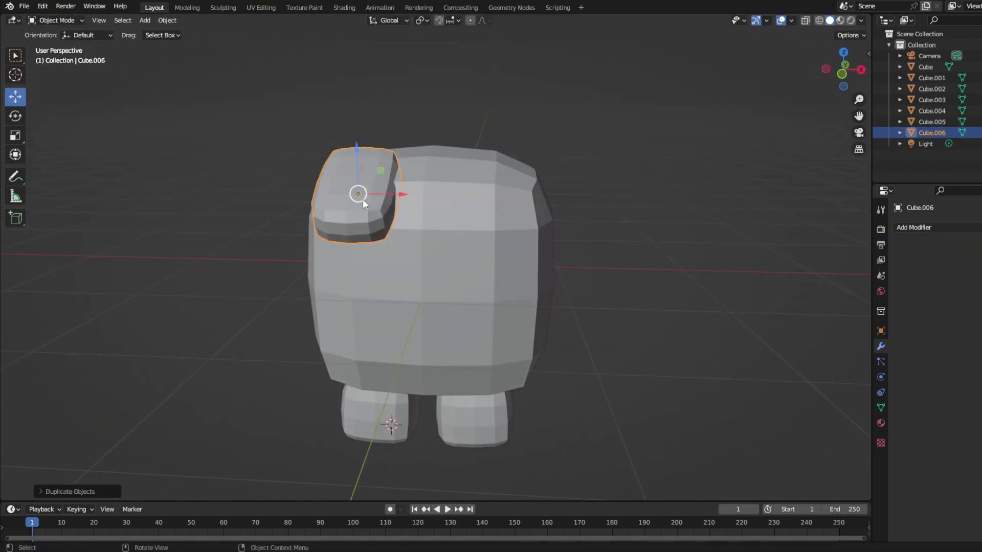
drag(401, 195, 533, 193)
middle_drag(535, 196, 685, 303)
Step: Duplicate the right ear as the starting piece for the tail
click(684, 304)
middle_drag(601, 307, 542, 278)
click(541, 278)
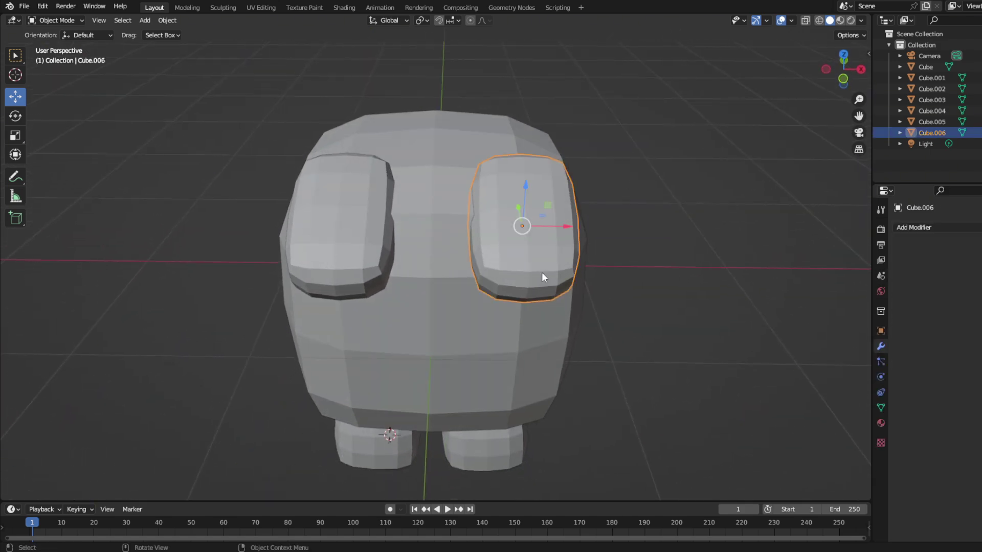
right_click(541, 276)
click(498, 167)
middle_drag(501, 179, 335, 171)
Step: Move the copy back along Y and down along Z onto the dog's rear
middle_drag(556, 261, 409, 215)
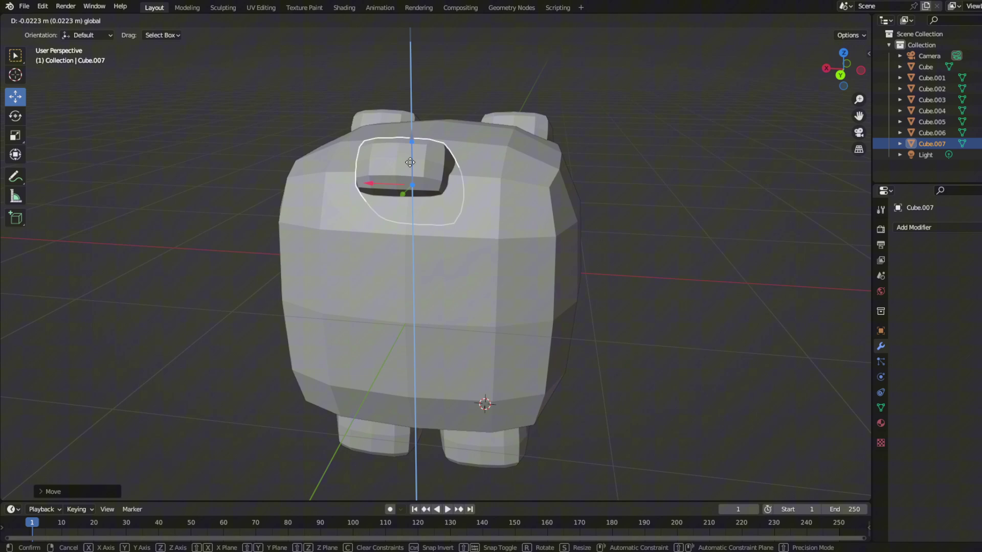
drag(410, 162, 410, 284)
middle_drag(410, 286, 573, 312)
drag(575, 331, 616, 333)
middle_drag(616, 333, 306, 312)
drag(299, 298, 299, 291)
click(300, 291)
middle_drag(299, 291, 549, 311)
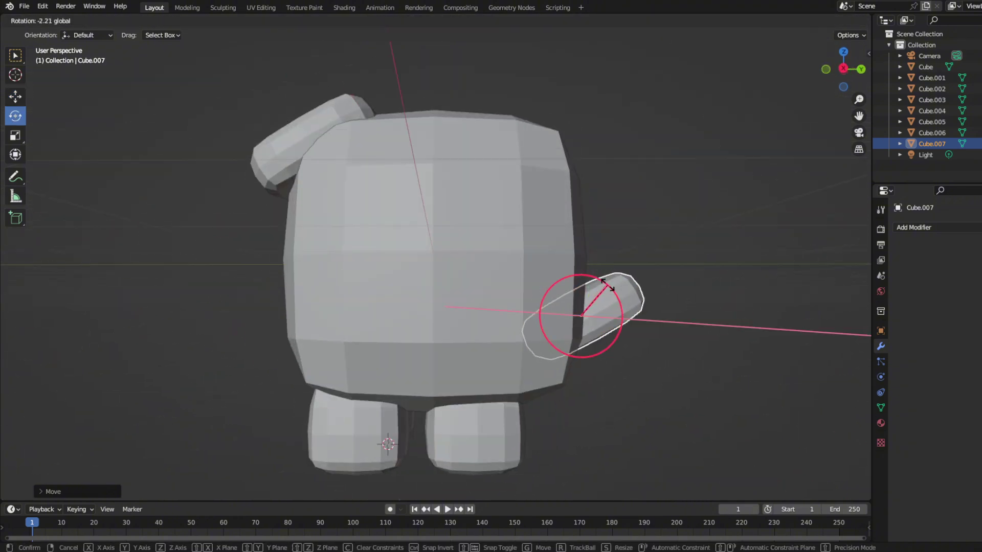
Step: Tilt the tail upward, narrow it side to side and centre it along X
drag(607, 285, 617, 295)
middle_drag(727, 317, 627, 366)
middle_drag(635, 404, 626, 340)
scroll(639, 358, down, 2)
click(15, 135)
drag(446, 377, 445, 365)
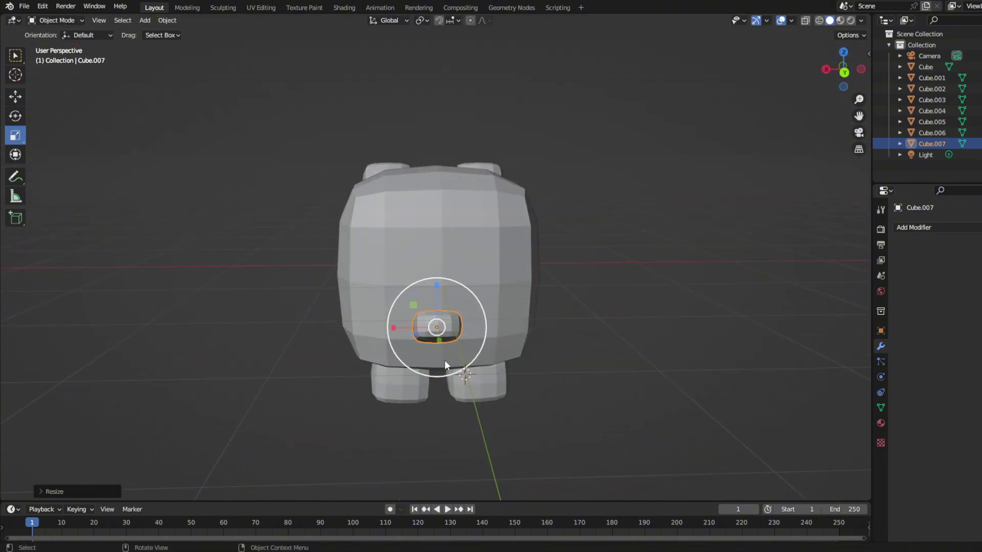
drag(394, 328, 407, 328)
middle_drag(440, 327, 450, 376)
click(15, 97)
drag(402, 365, 398, 365)
Step: Resize the tail uniformly from the back view, then switch to the UV Editing workspace
key(grave)
click(462, 326)
key(s)
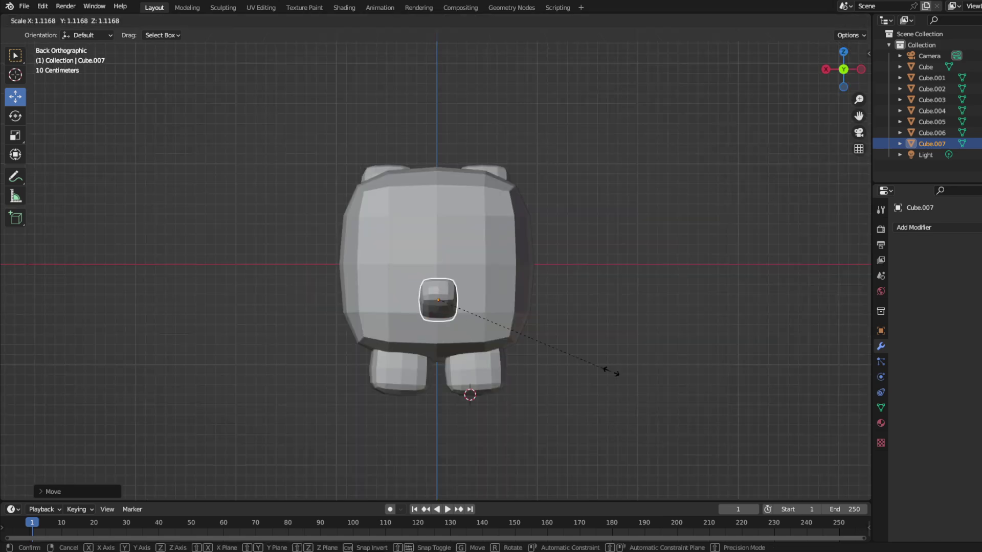
click(612, 371)
middle_drag(611, 372, 214, 391)
click(261, 8)
key(F4)
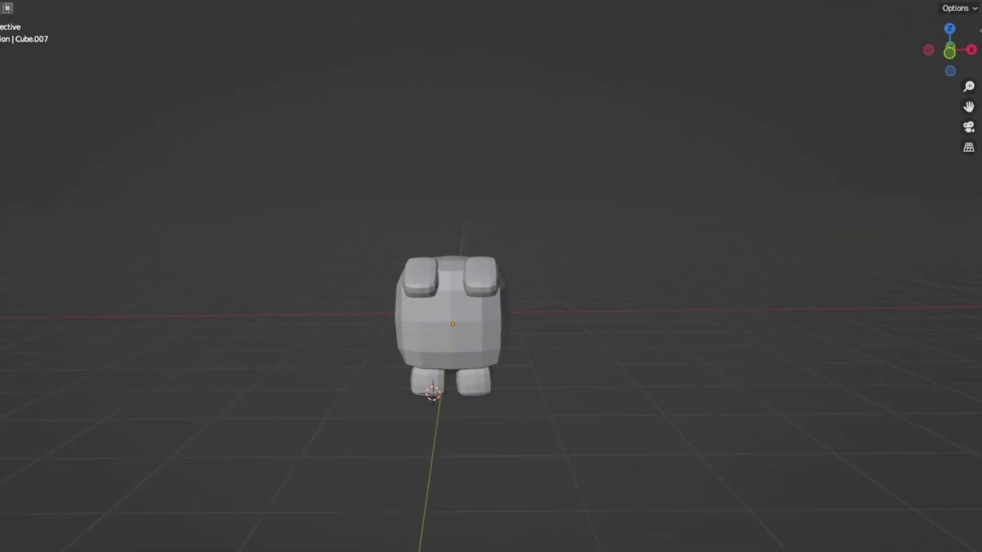
Step: Select all the dog's parts and apply Shade Auto Smooth to them
key(a)
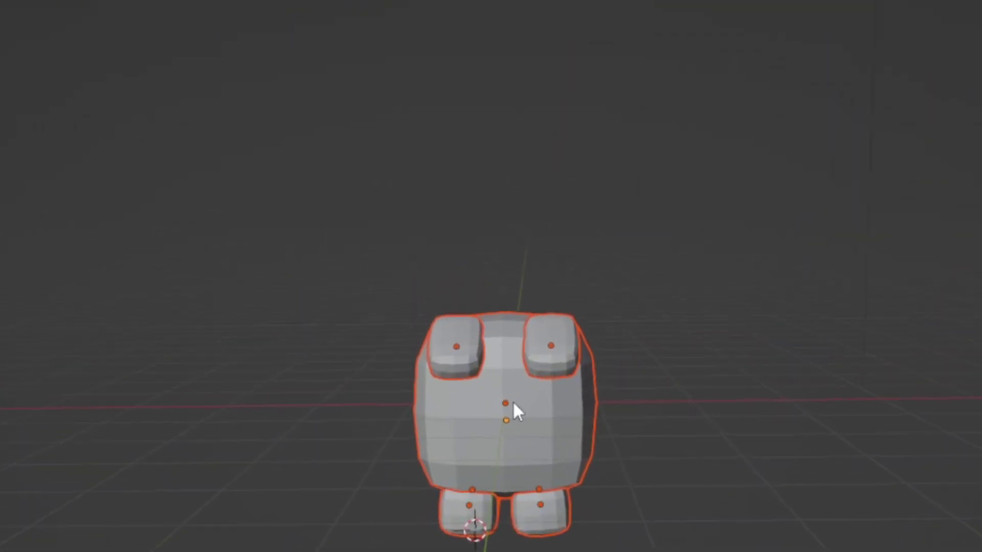
right_click(514, 409)
right_click(565, 409)
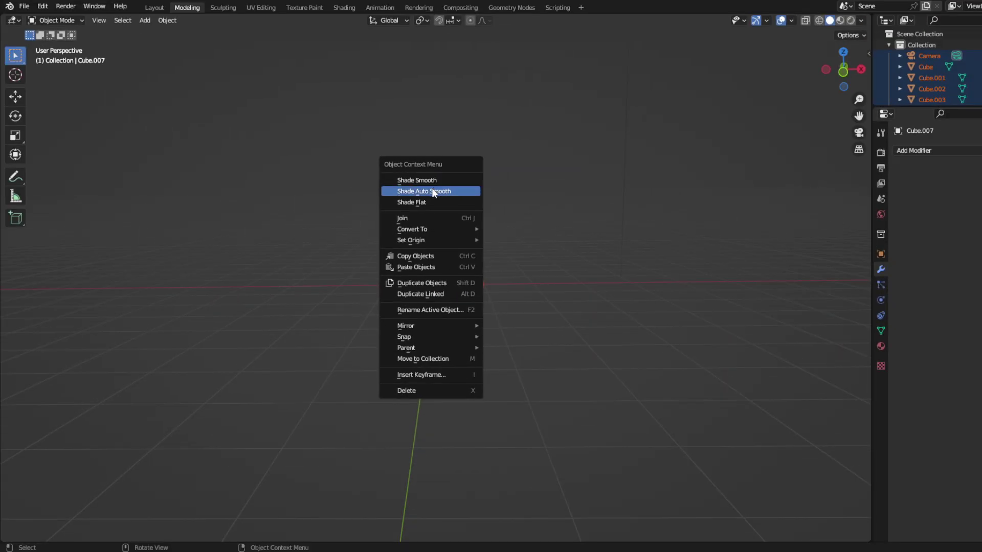
click(431, 190)
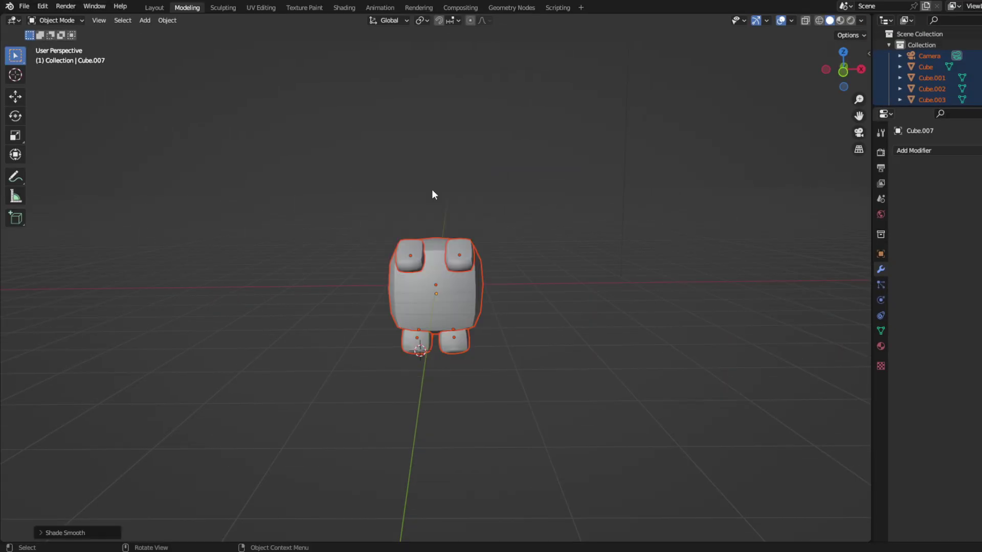
scroll(408, 301, up, 5)
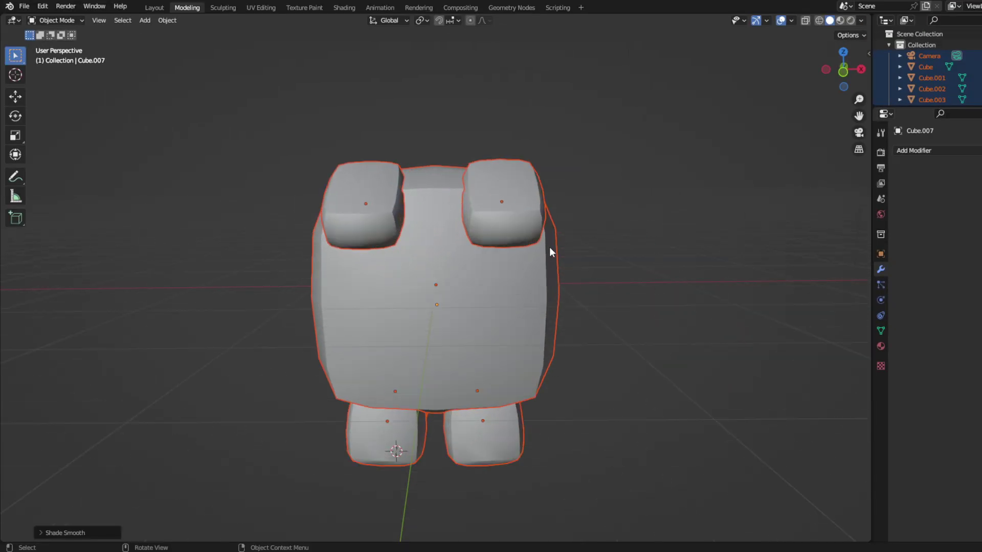
mouse_move(550, 247)
middle_down()
mouse_move(536, 265)
mouse_move(535, 257)
middle_up()
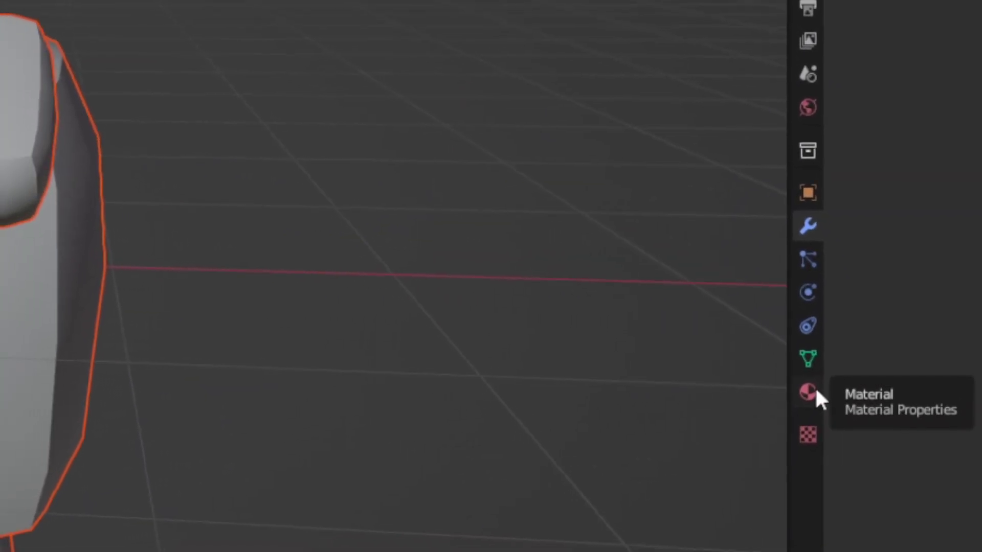
Step: In Material Properties, plug an Image Texture into the Base Color input
click(812, 392)
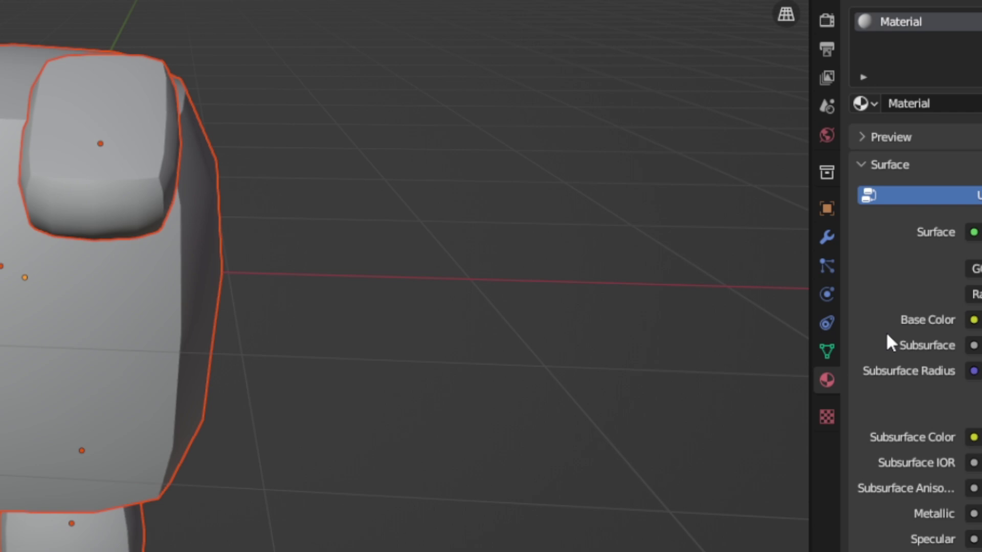
click(973, 319)
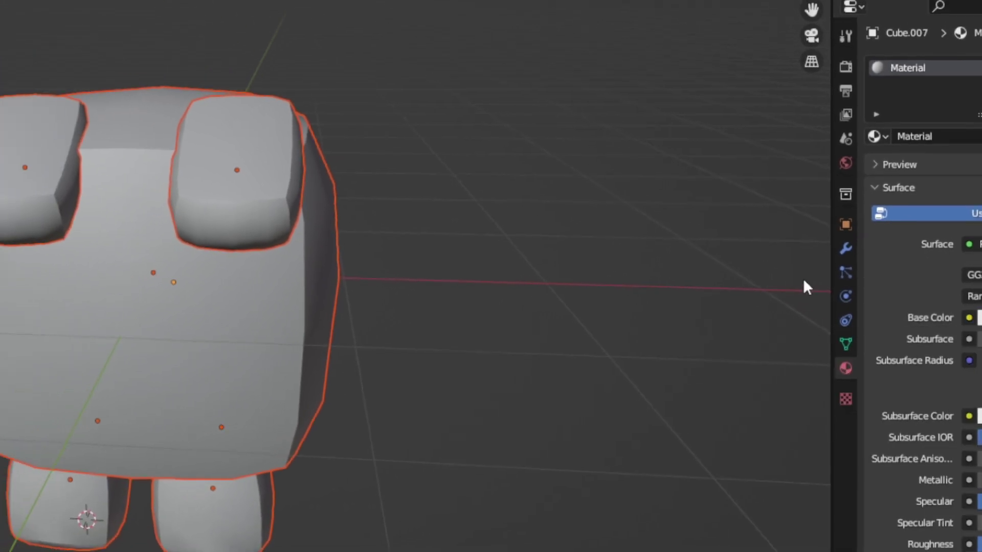
click(969, 318)
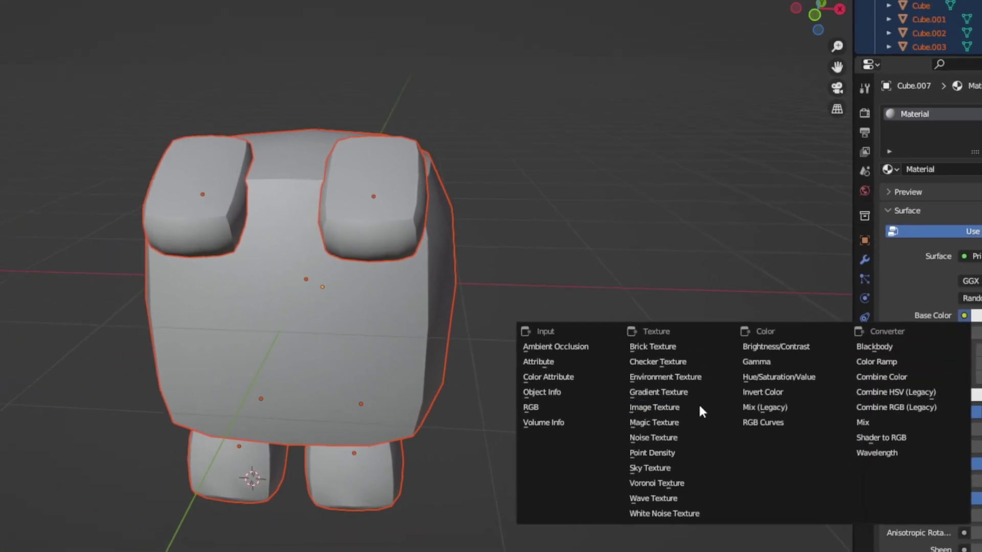
click(699, 405)
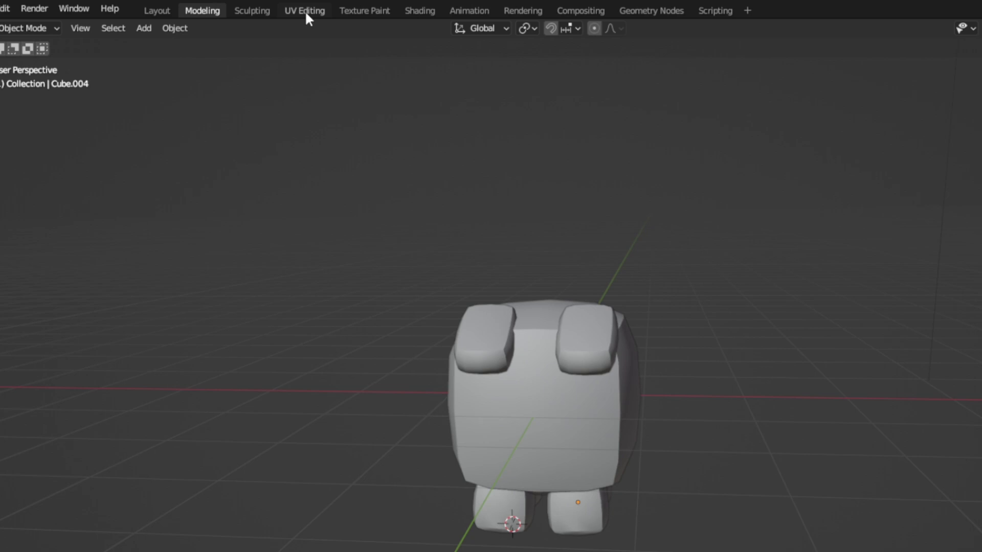
Step: Load the Wingpart4_diff.png palette in UV Editing and switch the viewport to Material Preview
click(341, 13)
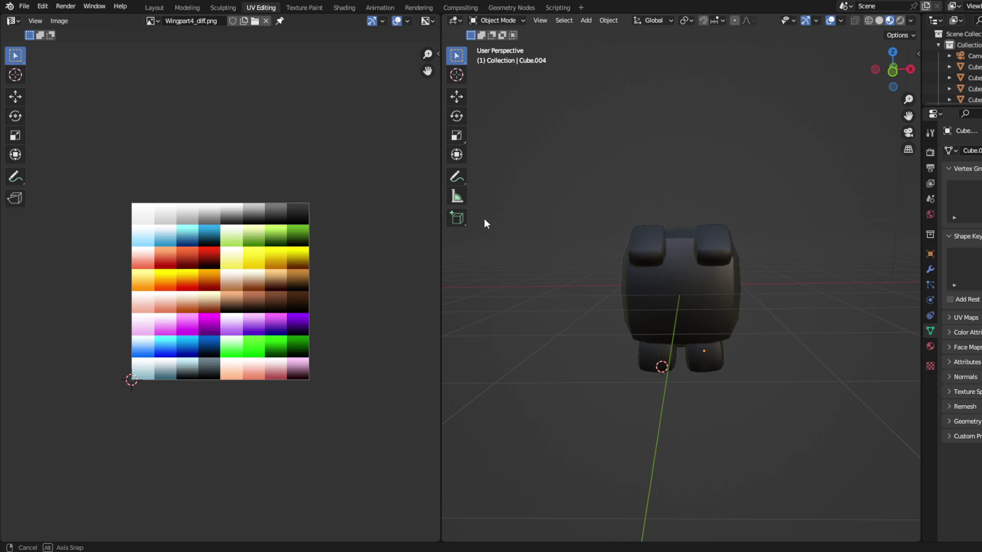
key(F4)
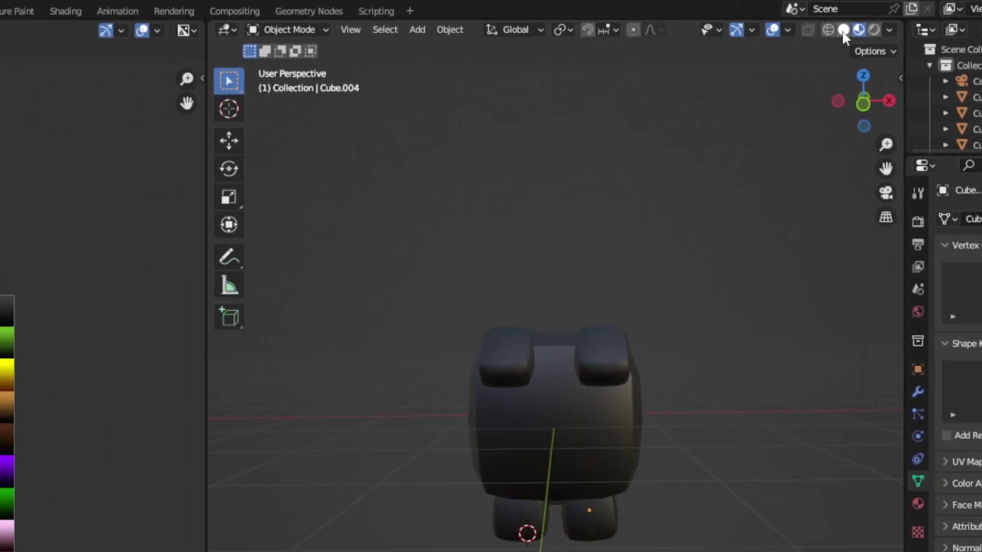
click(844, 31)
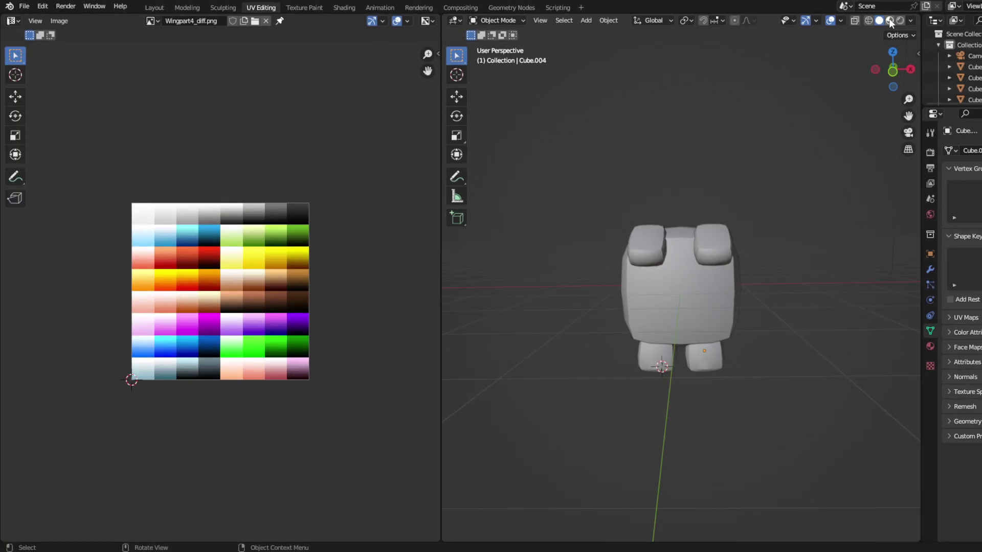
click(891, 21)
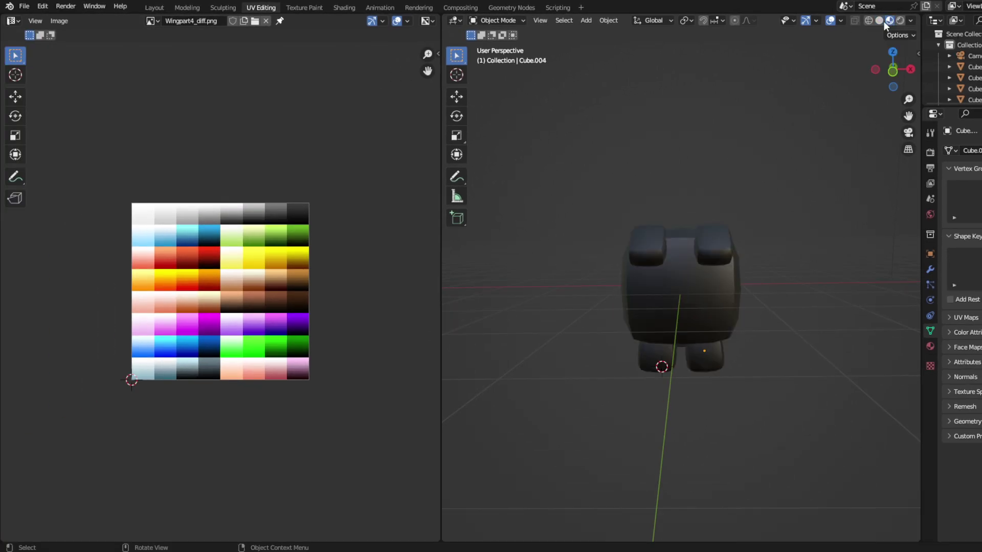
Step: Select every face of all the dog's cubes and project their UVs from the front view
key(F4)
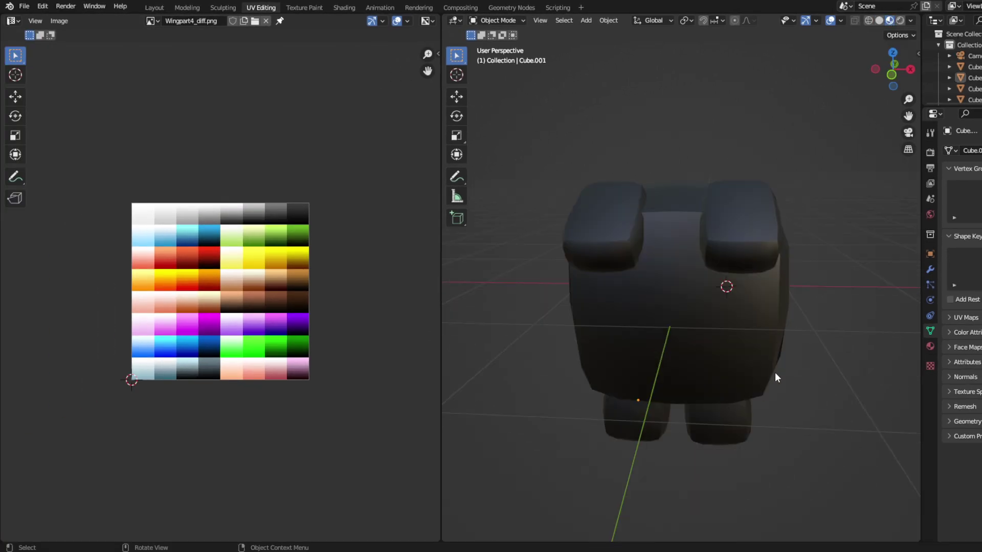
key(Tab)
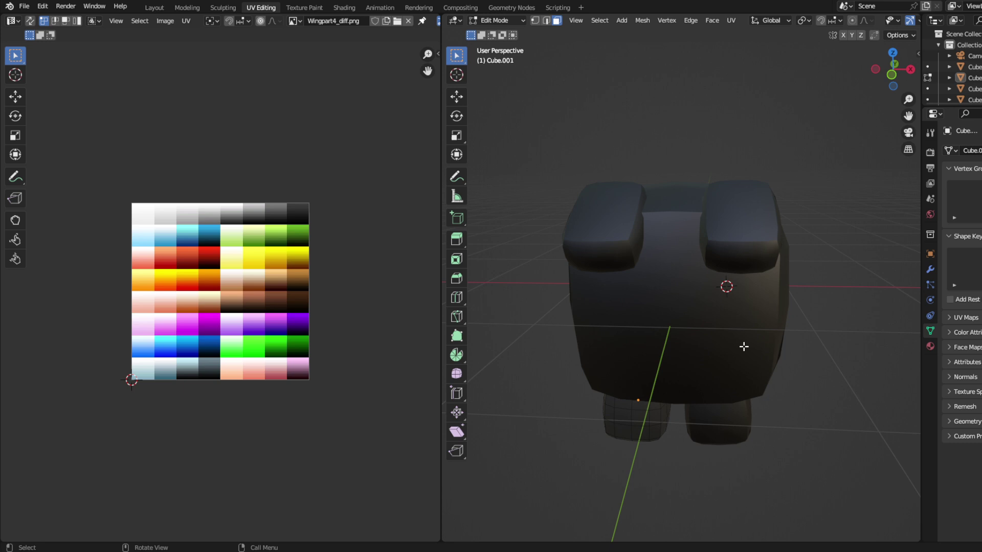
key(a)
key(Tab)
key(a)
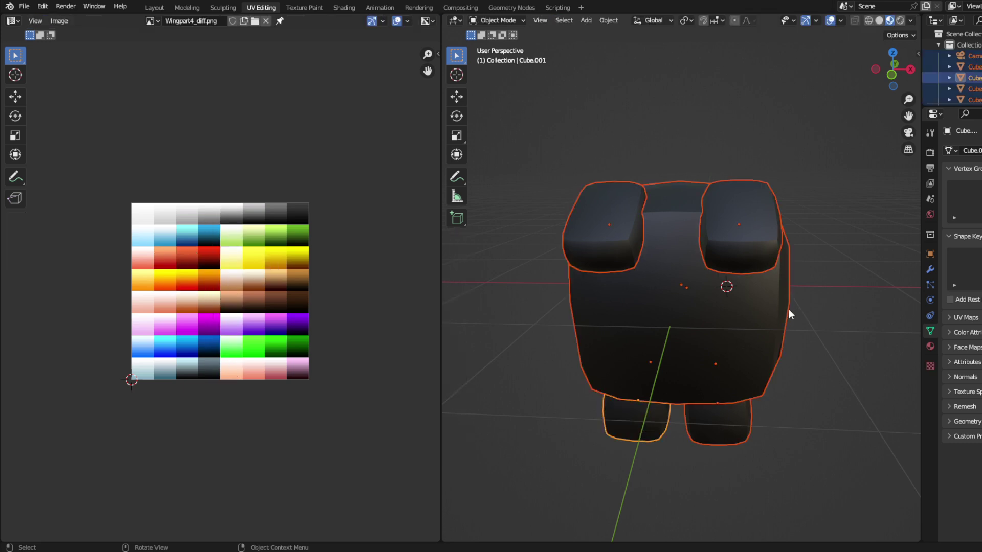
key(Tab)
key(a)
key(u)
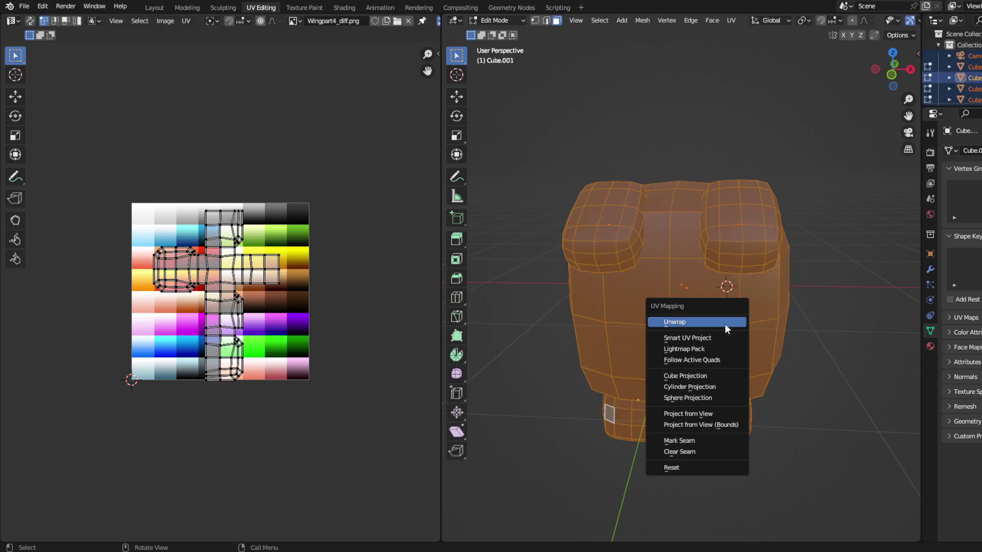
click(695, 412)
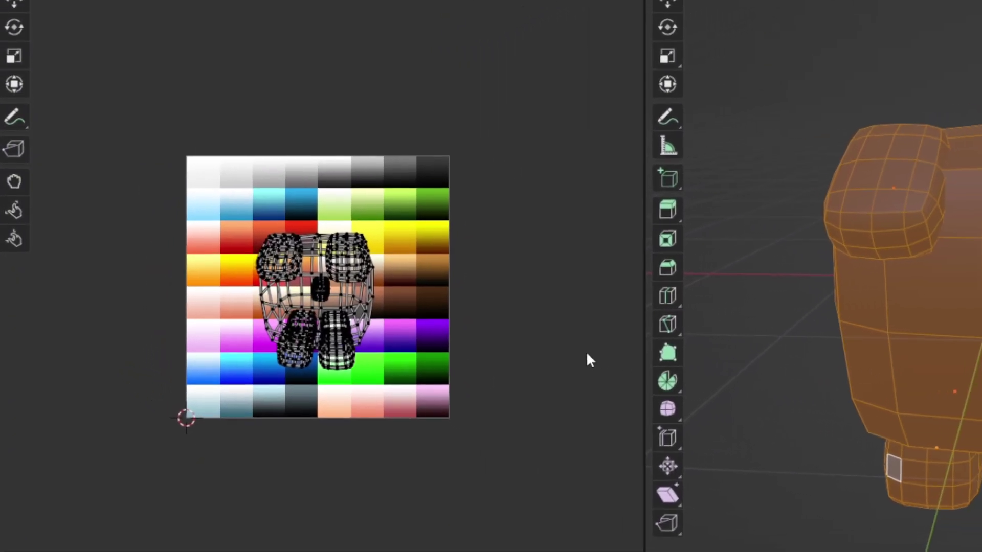
Step: Shrink the UV islands and move them onto a tan swatch of the palette
key(a)
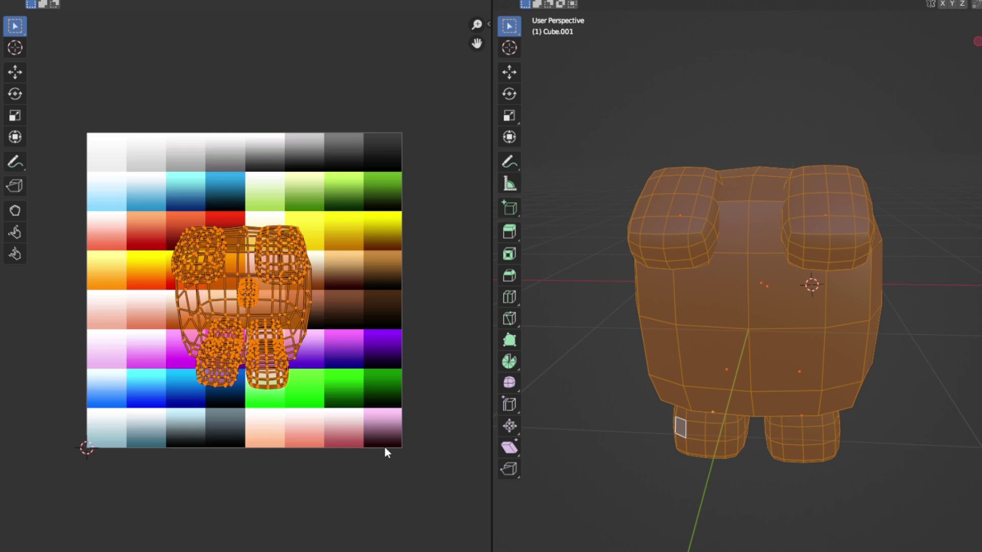
key(s)
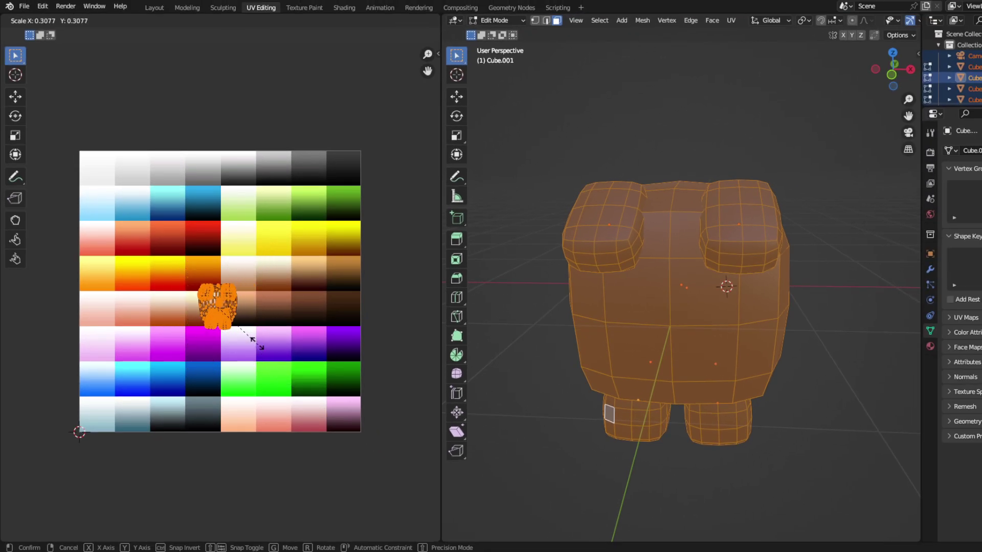
click(243, 329)
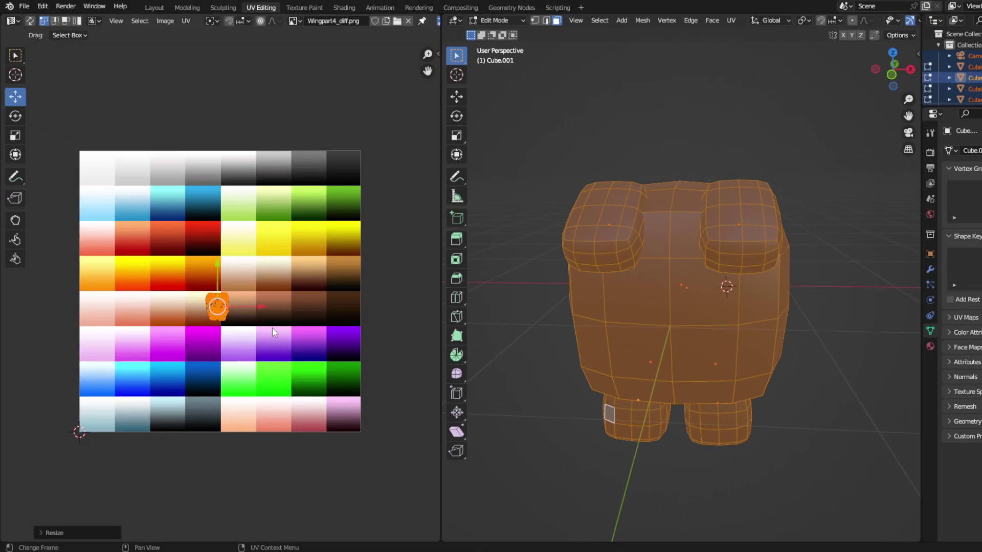
drag(257, 307, 266, 306)
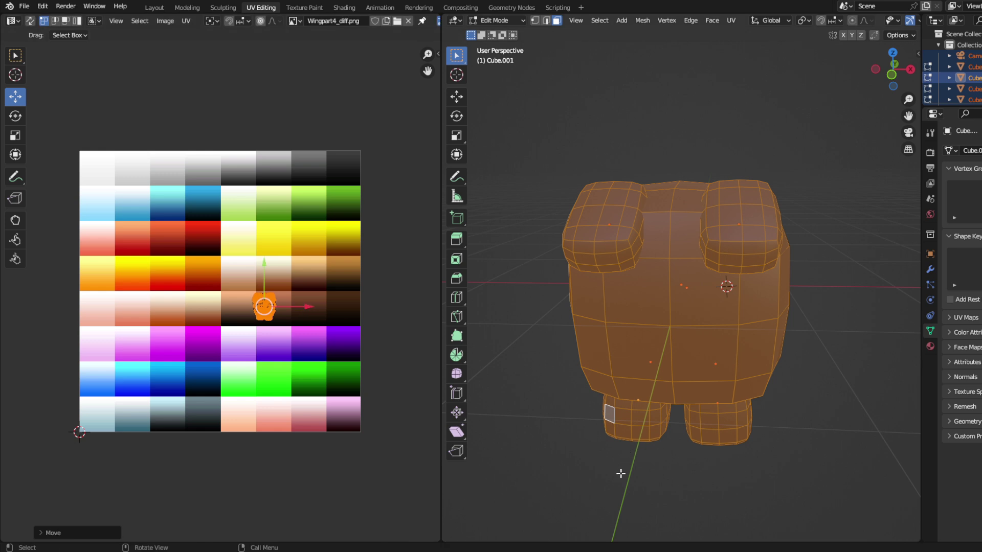
click(621, 473)
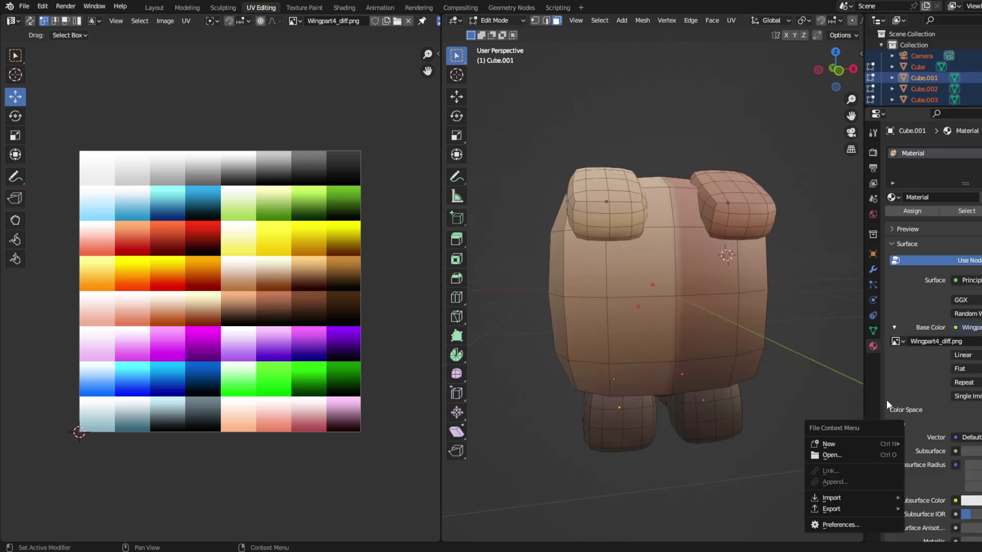
Step: Load Wingpart4_diff.png into the Base Color image node so the dog previews tan
click(897, 342)
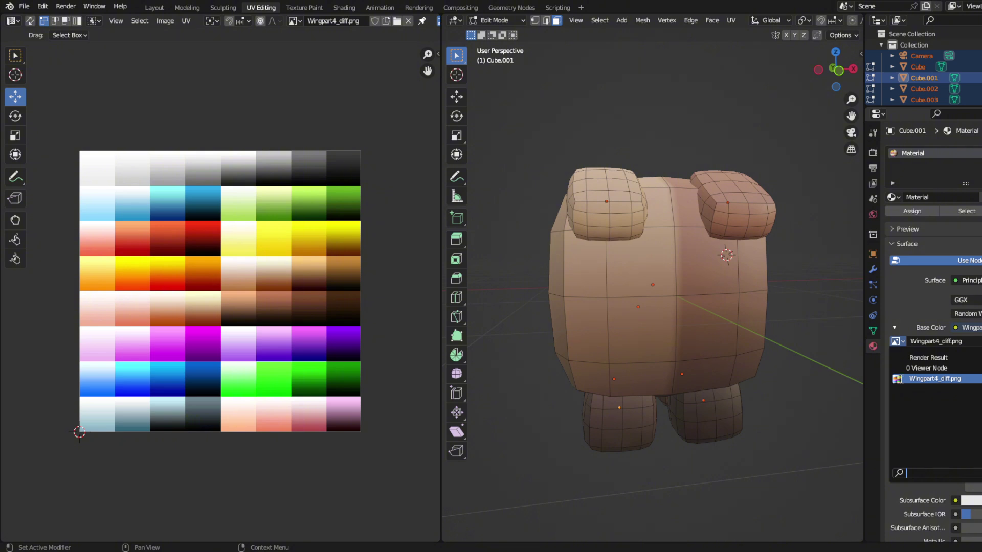
click(898, 379)
scroll(792, 316, down, 5)
middle_drag(791, 287, 763, 331)
Step: Rescale the dog's UV island and move it onto the pink palette swatch
key(a)
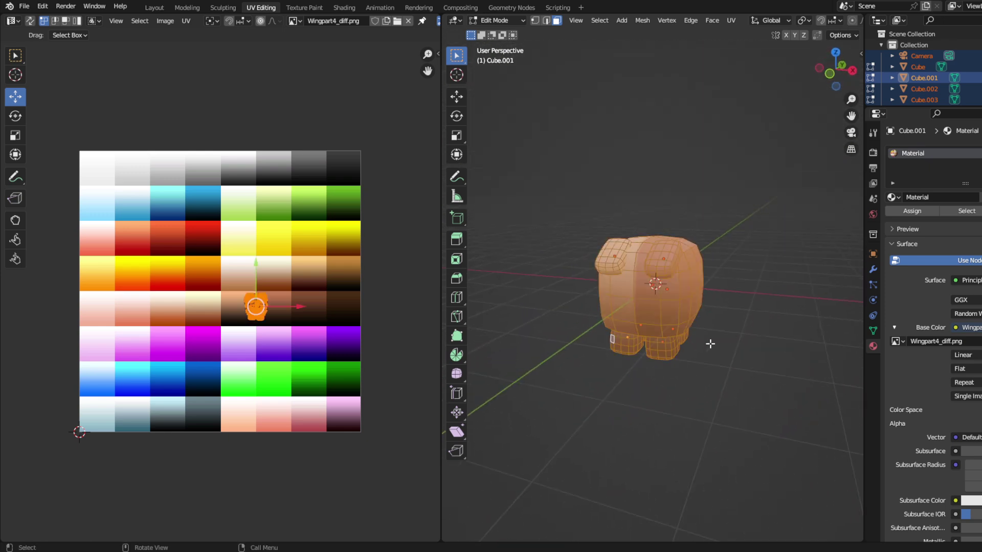
key(s)
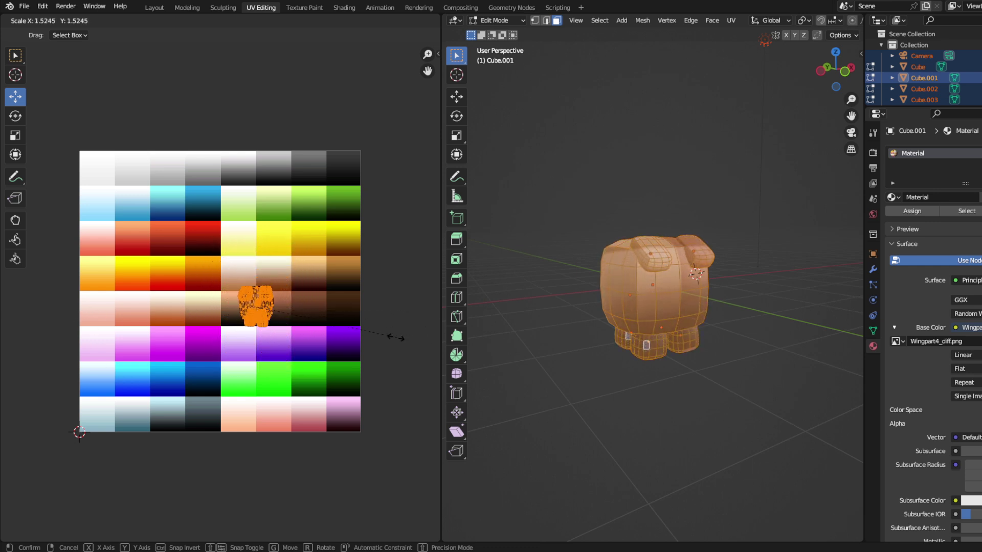
click(350, 338)
key(g)
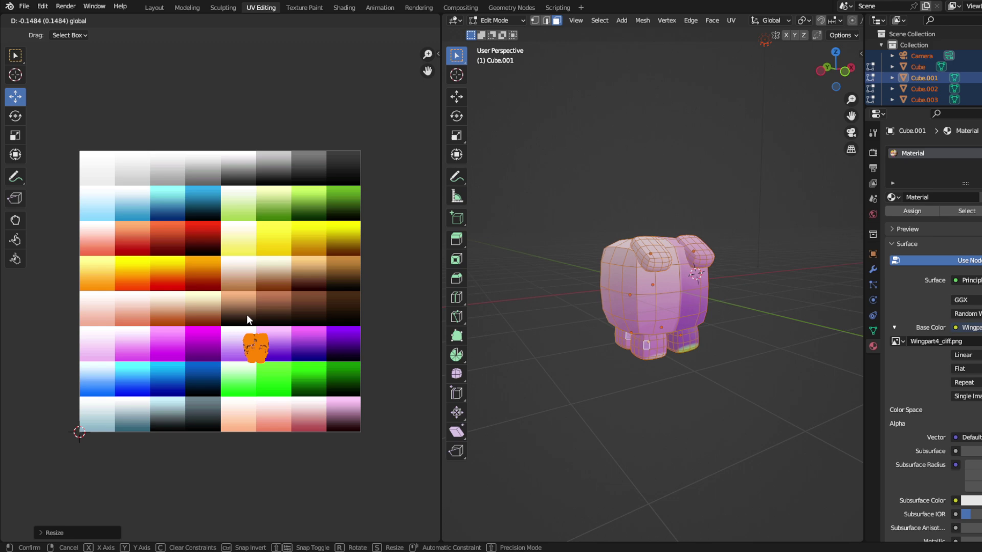
drag(246, 314, 246, 314)
middle_drag(703, 383, 598, 375)
scroll(598, 375, up, 3)
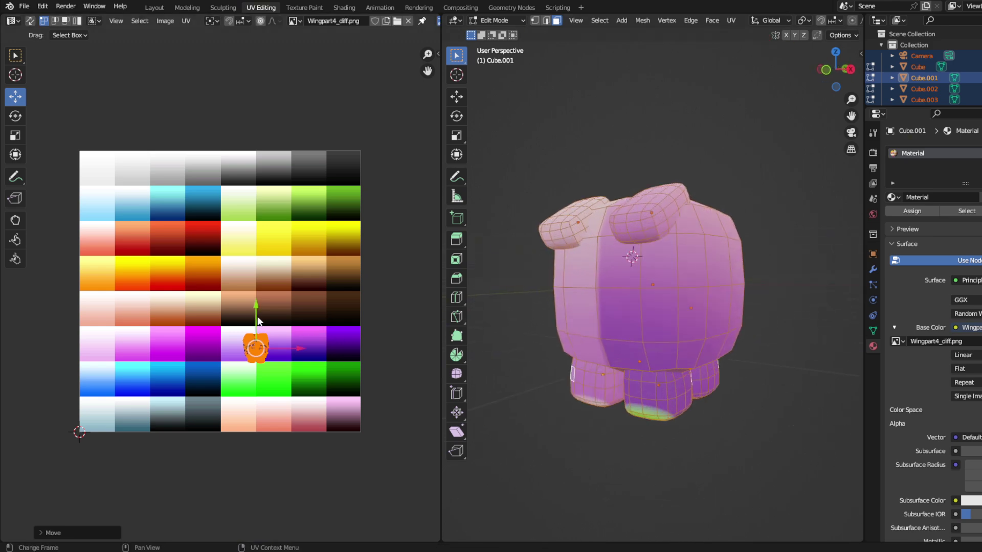